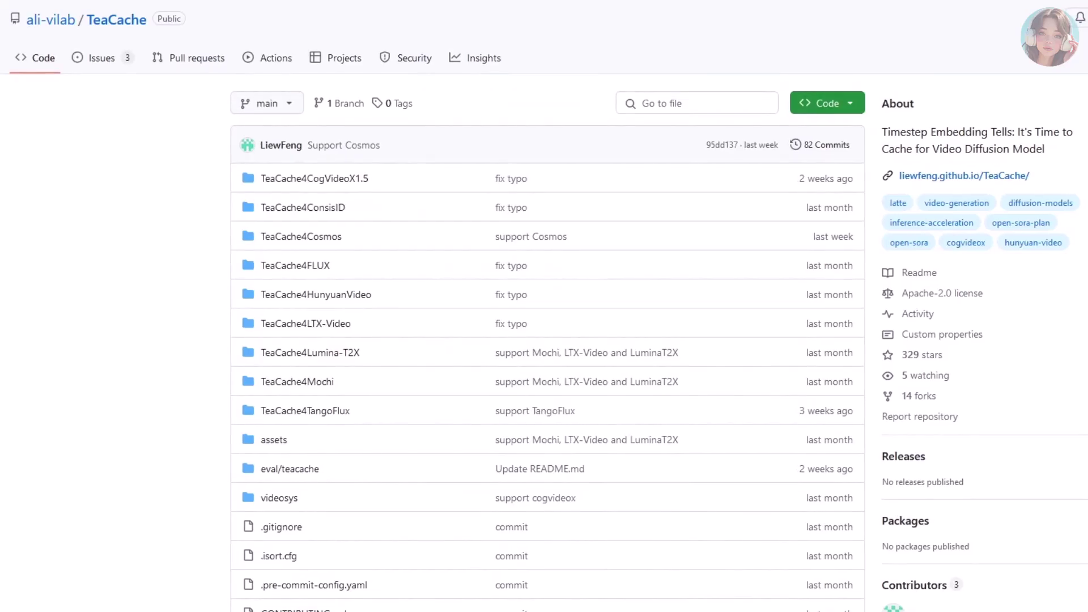
# Read the TeaCache repository's introduction and examine the latency comparison images for Open-Sora, Latte and Open-Sora-Plan
pyautogui.scroll(-15, 1059, 376)
pyautogui.moveTo(238, 76); pyautogui.dragTo(530, 76)
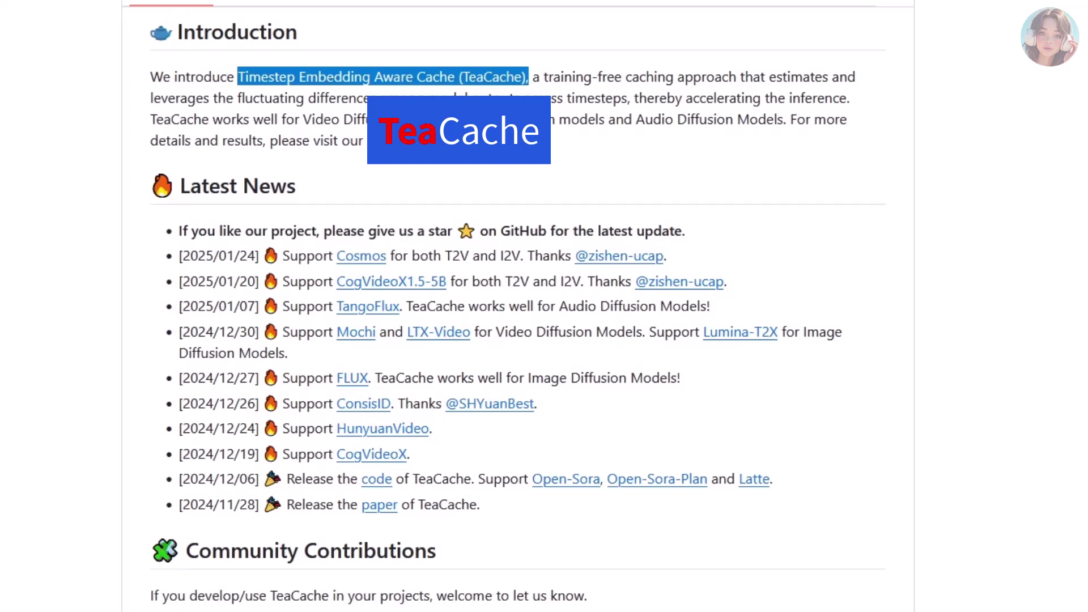
pyautogui.doubleClick(237, 32)
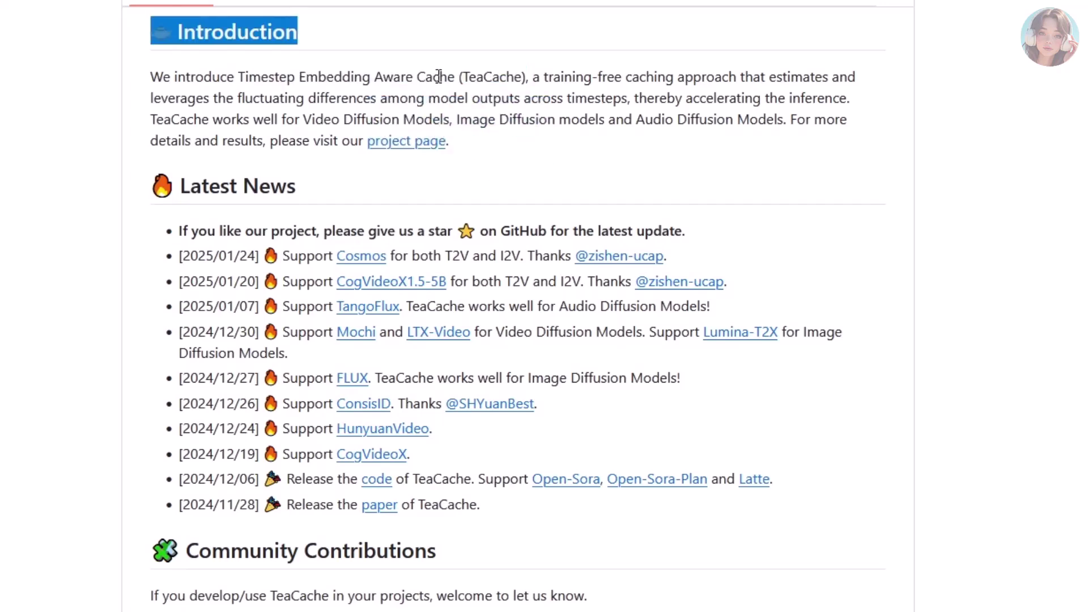
pyautogui.doubleClick(437, 77)
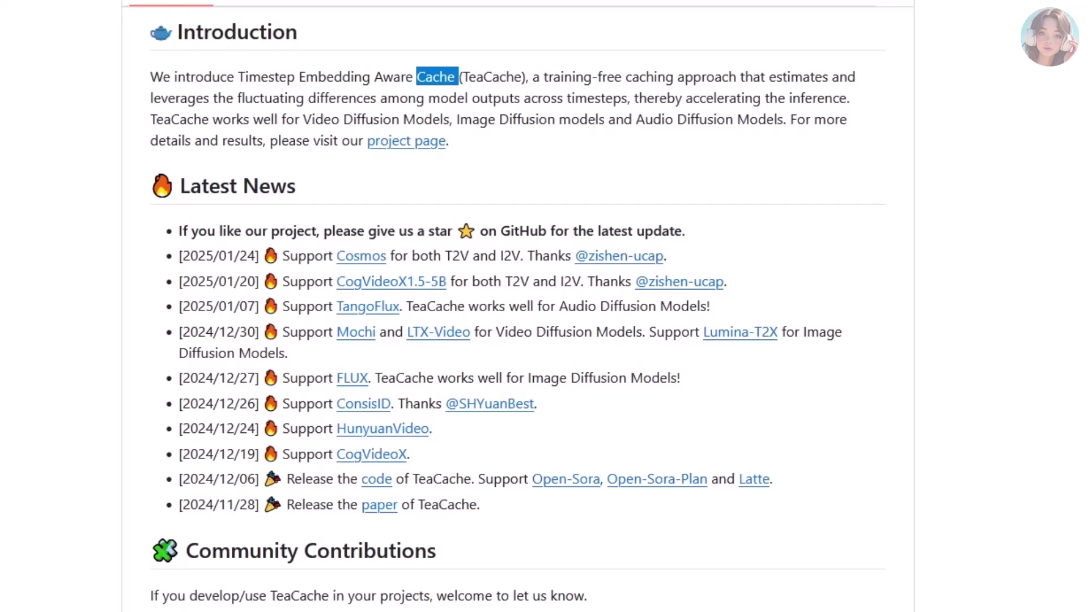
pyautogui.moveTo(151, 119); pyautogui.dragTo(797, 124)
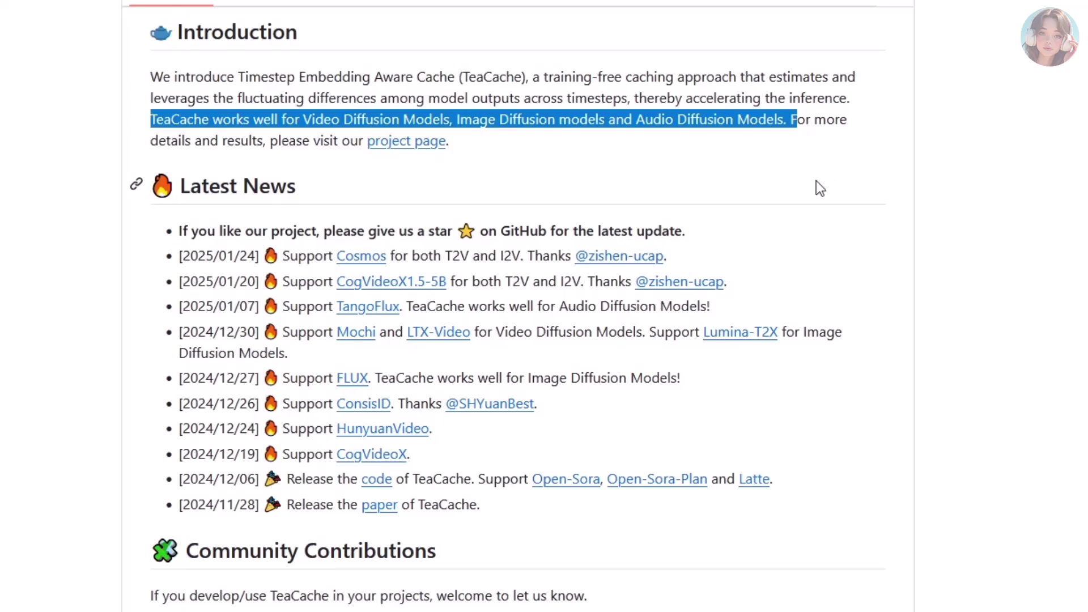
pyautogui.scroll(12, 992, 318)
pyautogui.scroll(-3, 991, 318)
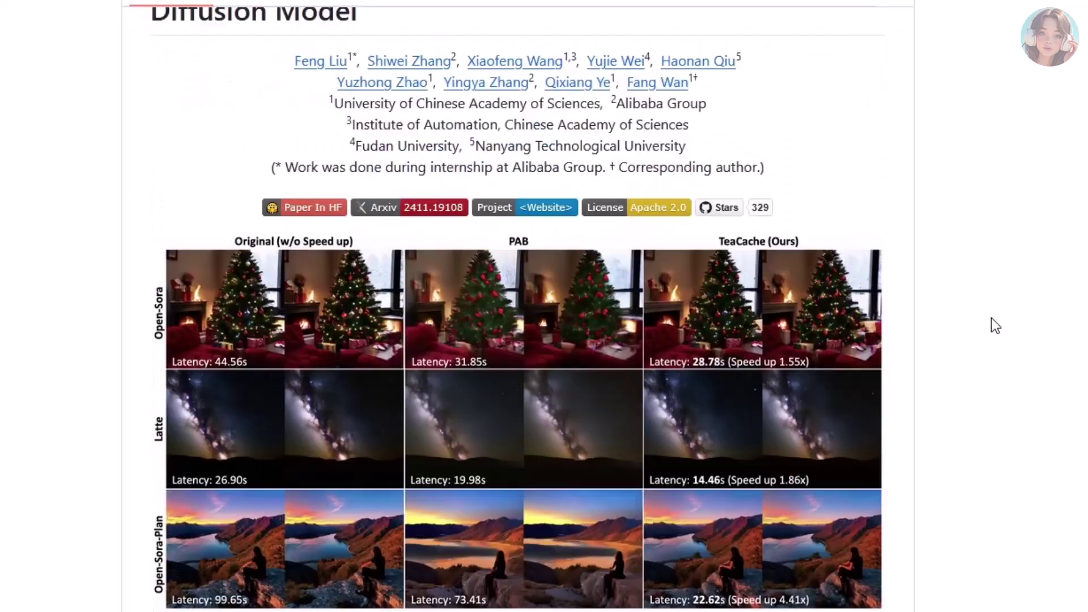
pyautogui.scroll(-2, 991, 318)
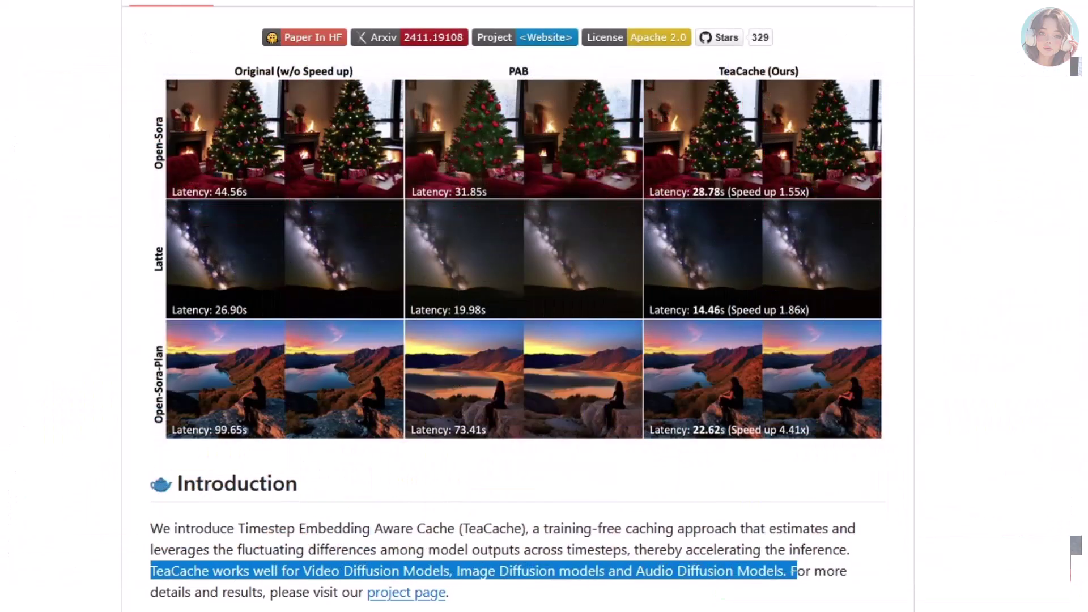
# Review the Latest News list for the TeaCache release dates and the supported image, video and audio diffusion models
pyautogui.scroll(-5, 984, 427)
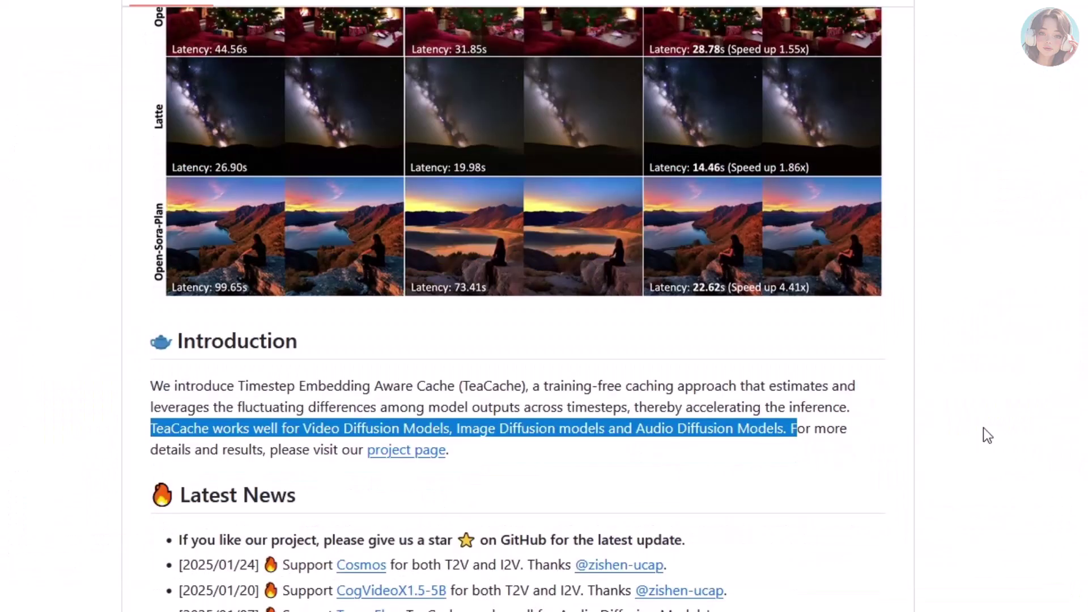
pyautogui.scroll(-6, 983, 427)
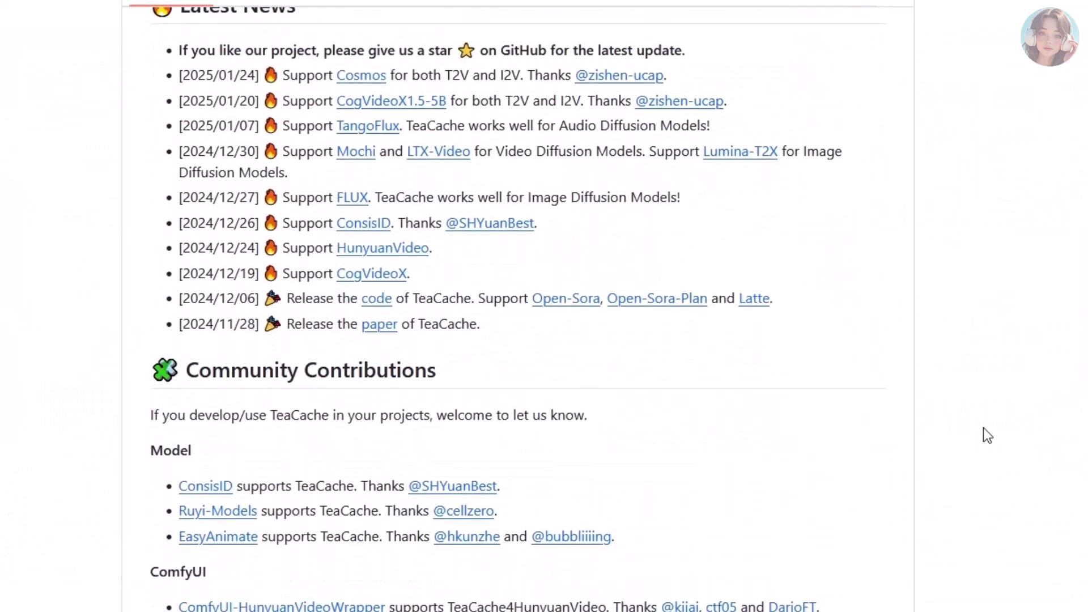
pyautogui.scroll(2, 984, 428)
pyautogui.moveTo(156, 419); pyautogui.dragTo(490, 420)
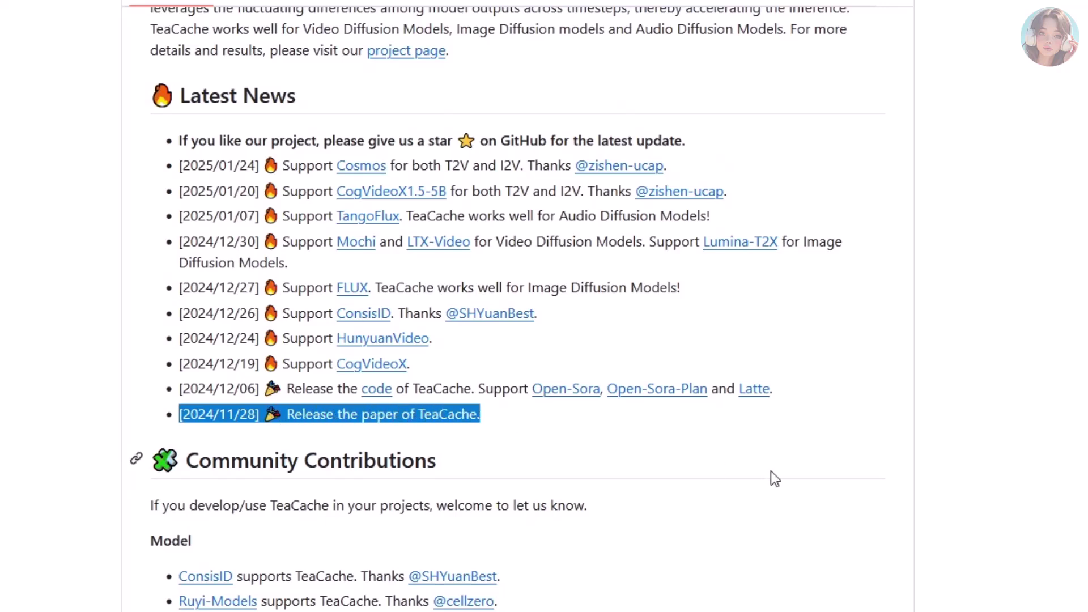
pyautogui.moveTo(786, 391); pyautogui.dragTo(171, 169)
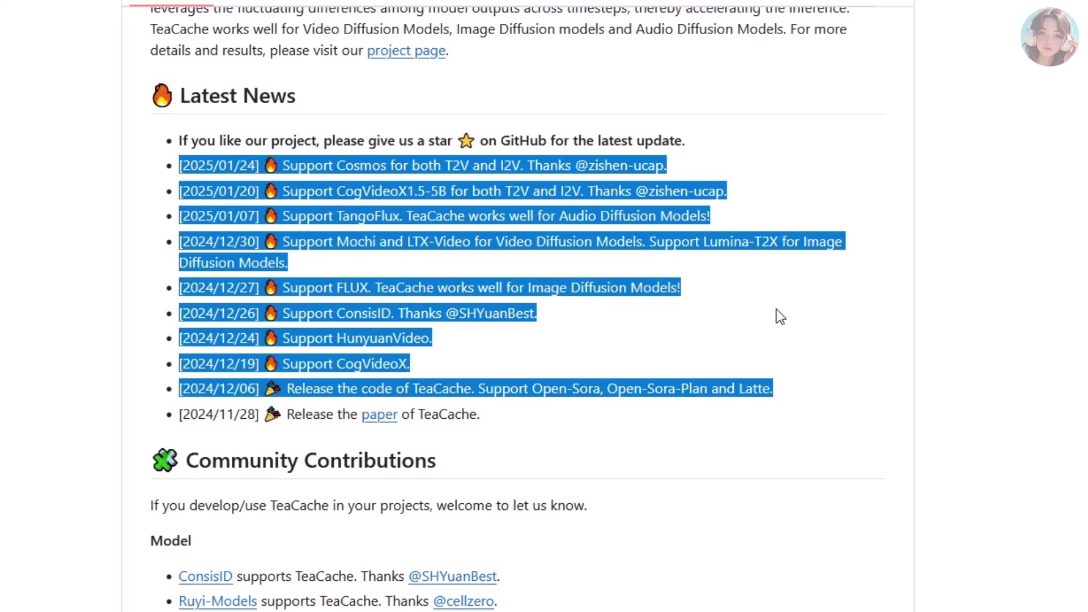
pyautogui.moveTo(696, 290); pyautogui.dragTo(191, 297)
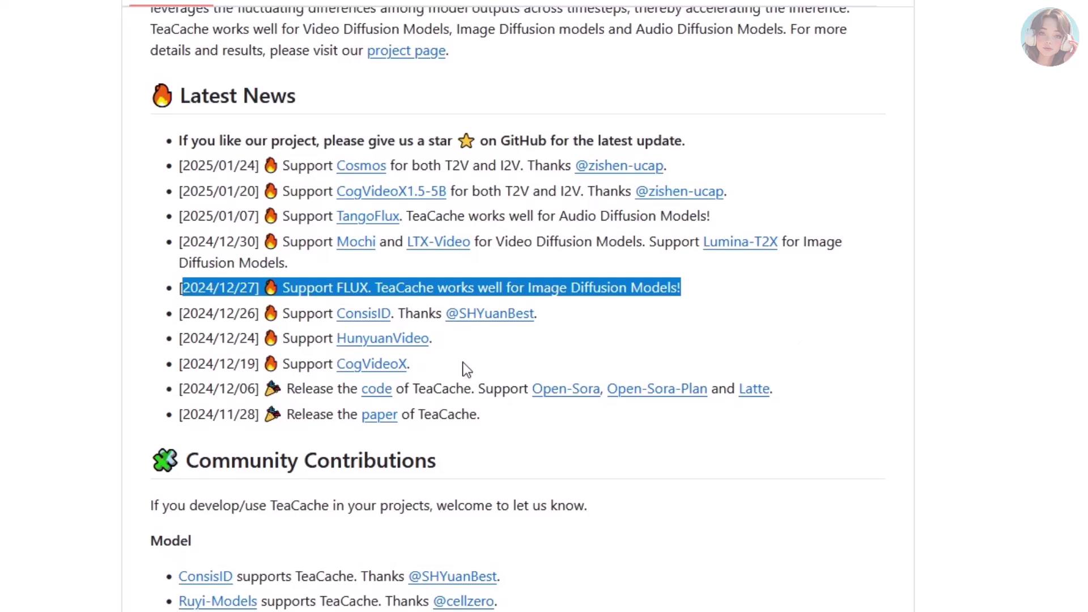
pyautogui.moveTo(437, 369); pyautogui.dragTo(338, 371)
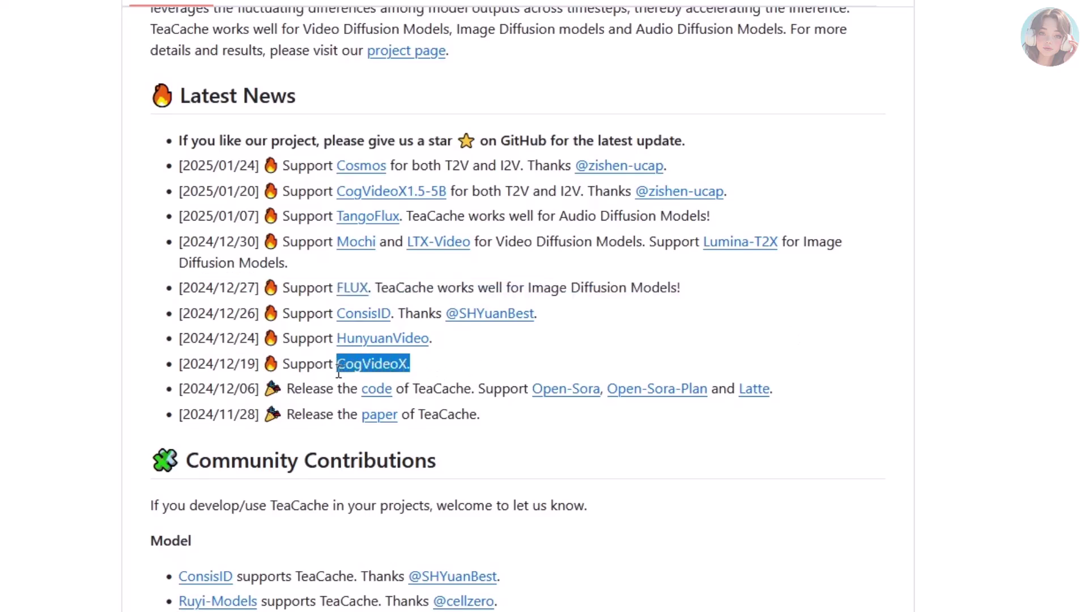
pyautogui.moveTo(732, 192); pyautogui.dragTo(172, 197)
pyautogui.moveTo(446, 335); pyautogui.dragTo(339, 336)
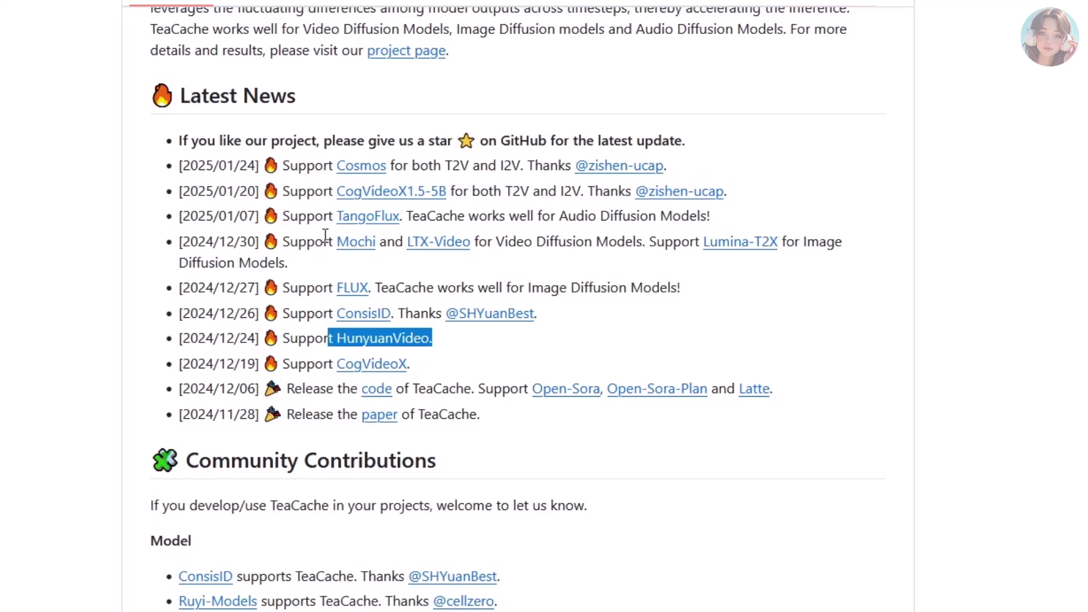
pyautogui.moveTo(323, 242); pyautogui.dragTo(476, 247)
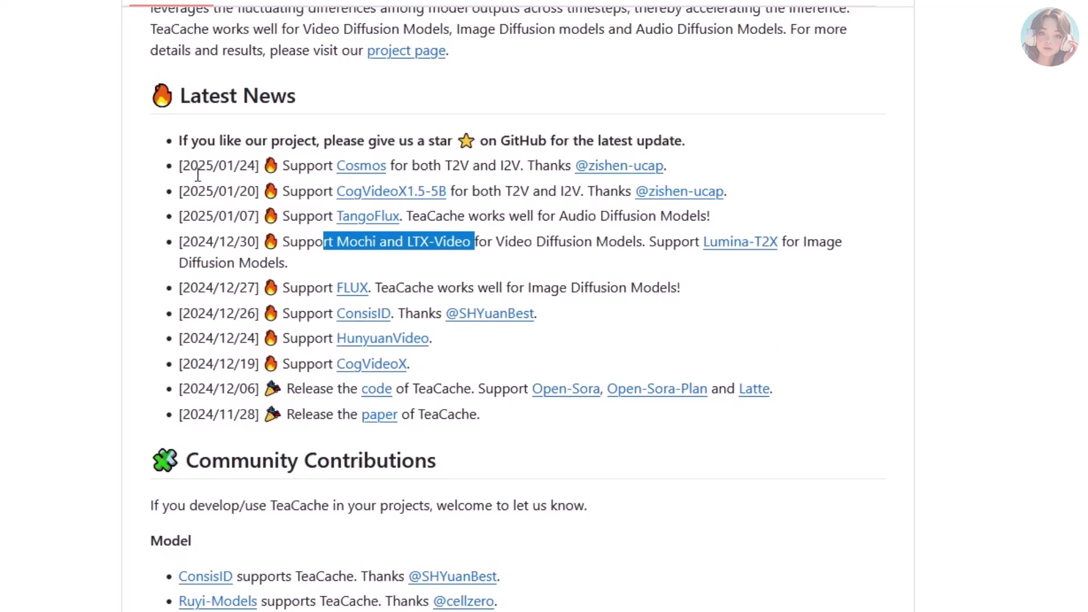
pyautogui.click(305, 167)
pyautogui.moveTo(305, 167); pyautogui.dragTo(448, 169)
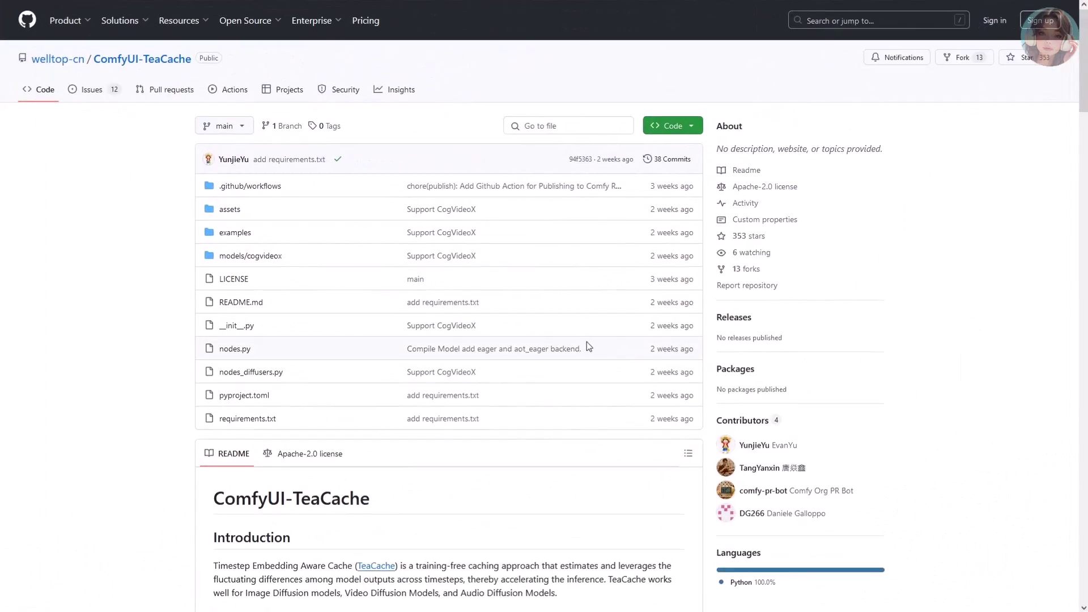
# Examine the ComfyUI-TeaCache README's result comparisons with and without TeaCache for FLUX, PuLID-FLUX, HunyuanVideo, LTX-Video and CogVideoX
pyautogui.scroll(-8, 587, 342)
pyautogui.scroll(-15, 733, 425)
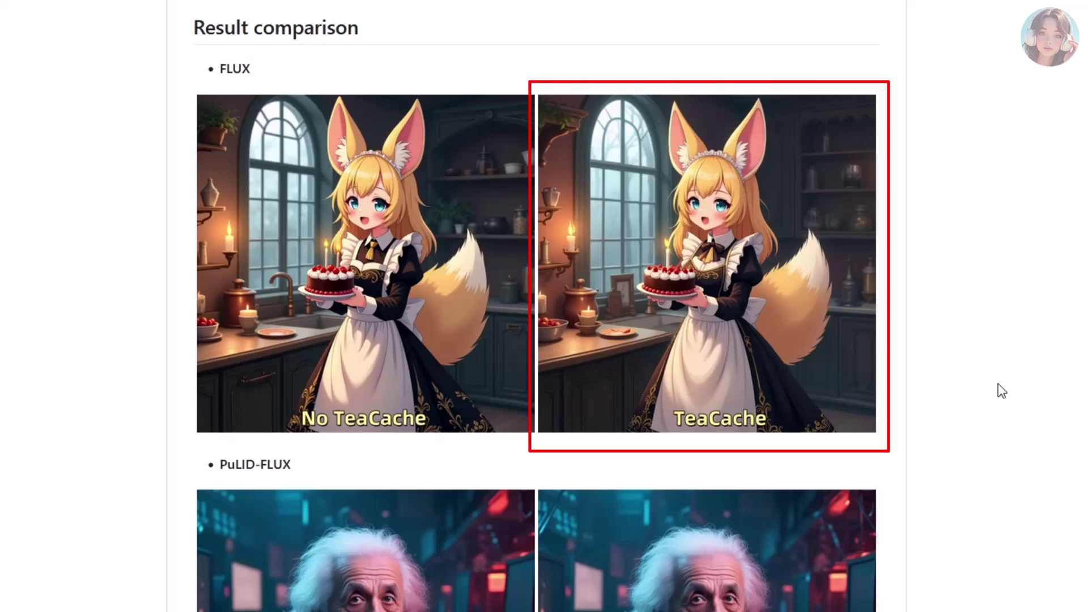
pyautogui.scroll(-7, 1001, 387)
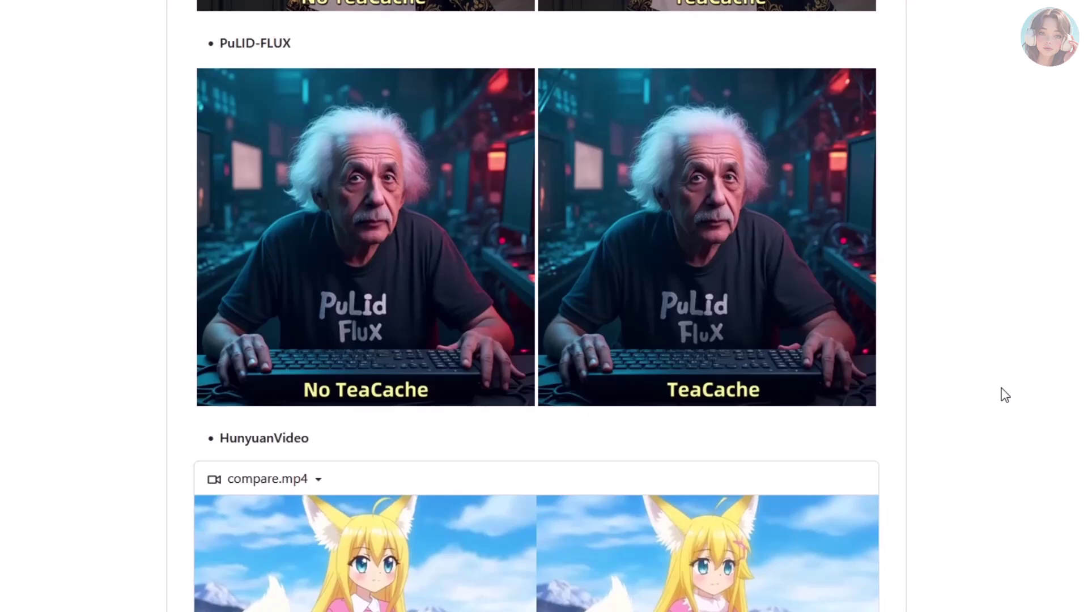
pyautogui.scroll(-7, 1005, 395)
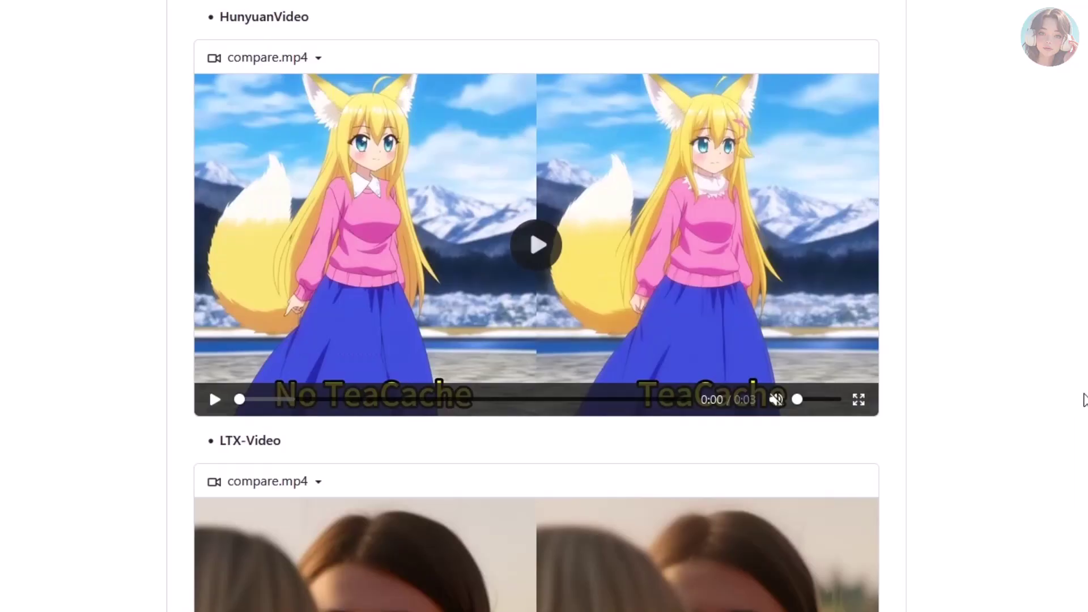
pyautogui.scroll(-3, 1084, 398)
pyautogui.scroll(-9, 1084, 399)
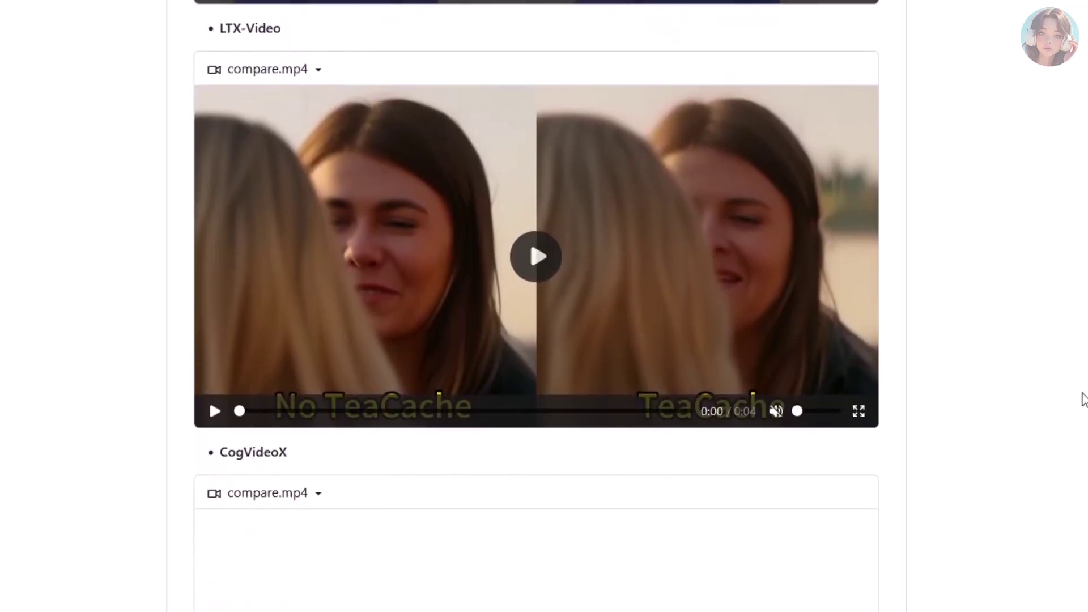
pyautogui.scroll(-1, 1082, 399)
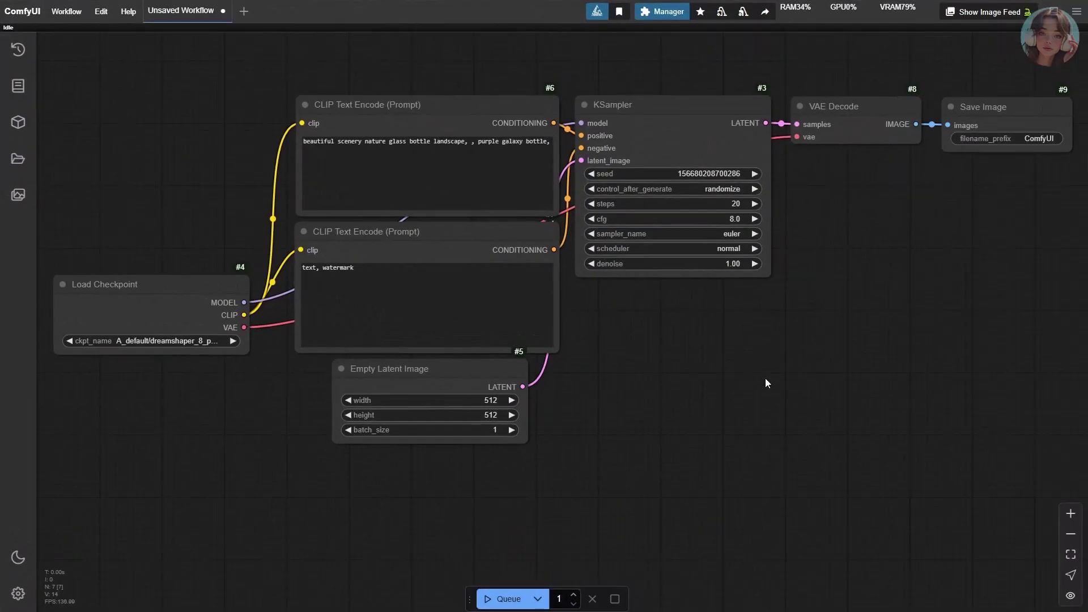
# Search the Custom Nodes Manager for "teacache" and check the ComfyUI-TeaCache entry
pyautogui.click(665, 19)
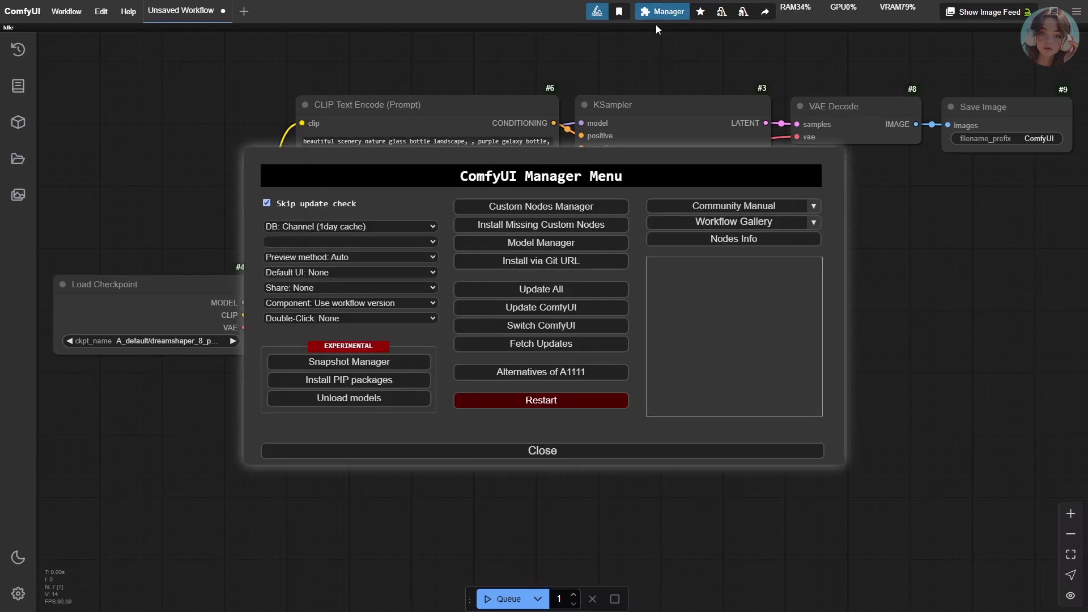
pyautogui.click(593, 208)
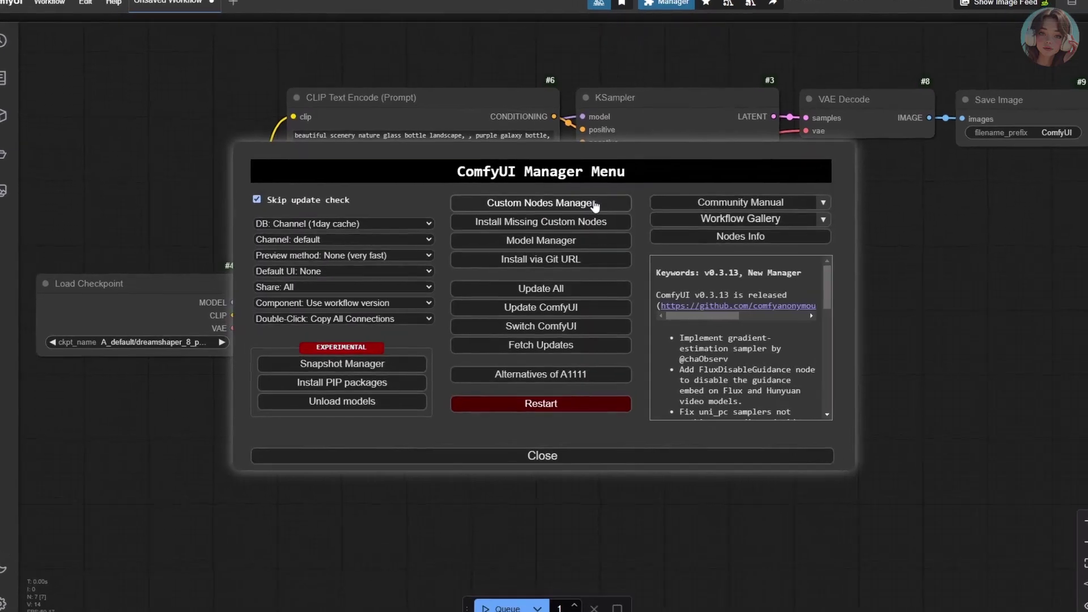
pyautogui.write('teacache')
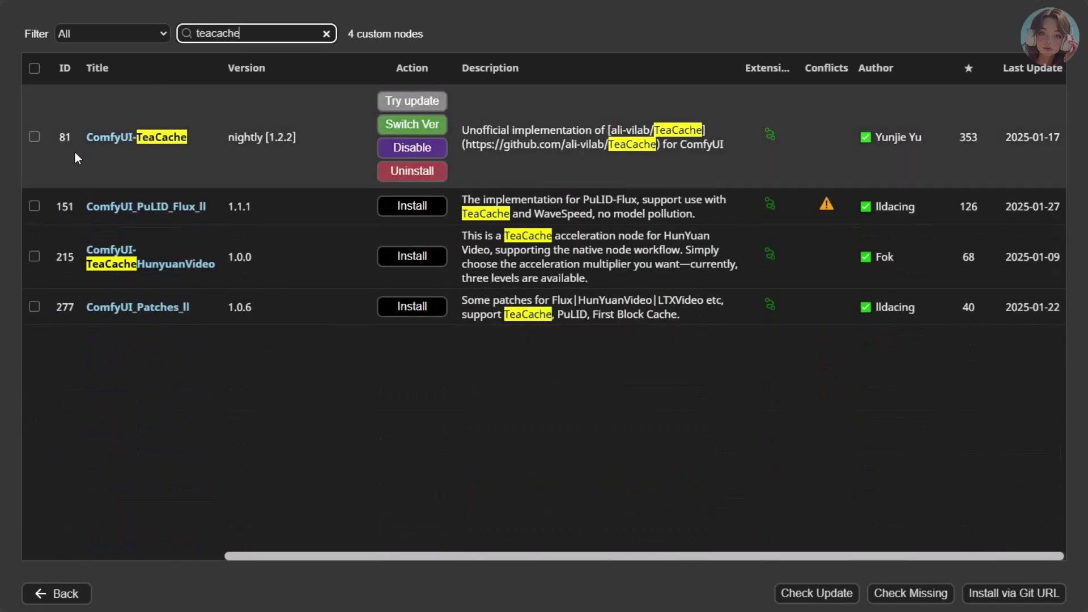
pyautogui.moveTo(78, 143); pyautogui.dragTo(199, 143)
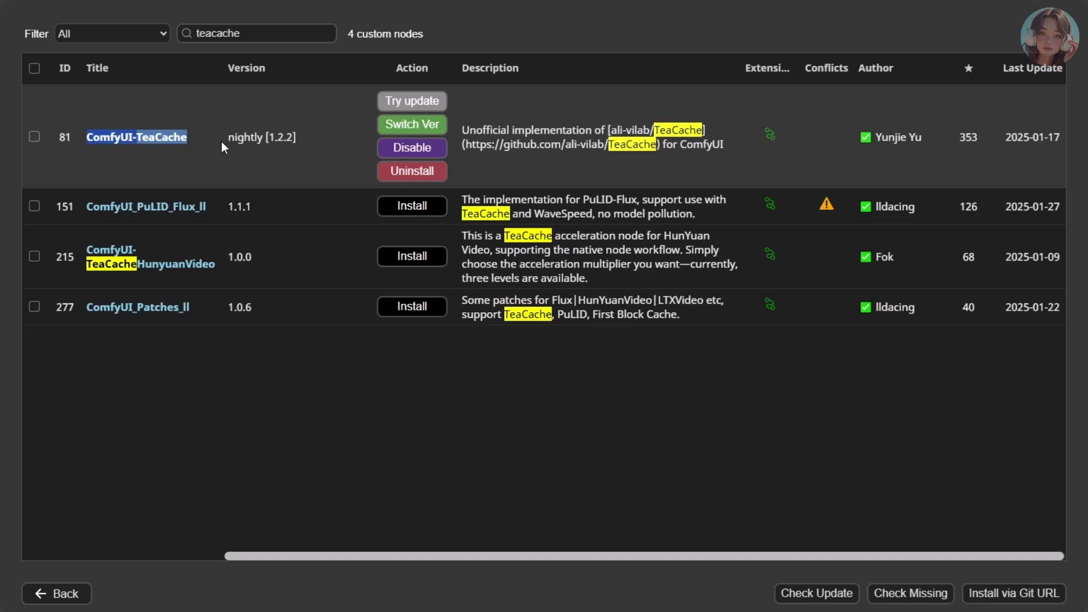
pyautogui.press('Escape')
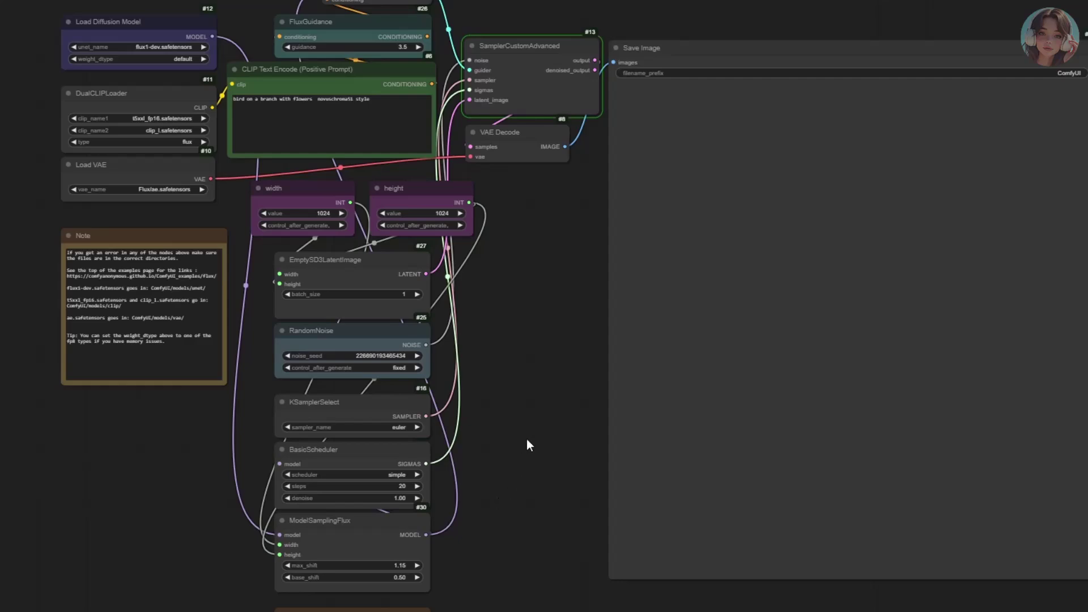
# Check the positive prompt in the Flux workflow and add a TeaCache For Img Gen node next to BasicScheduler
pyautogui.click(283, 77)
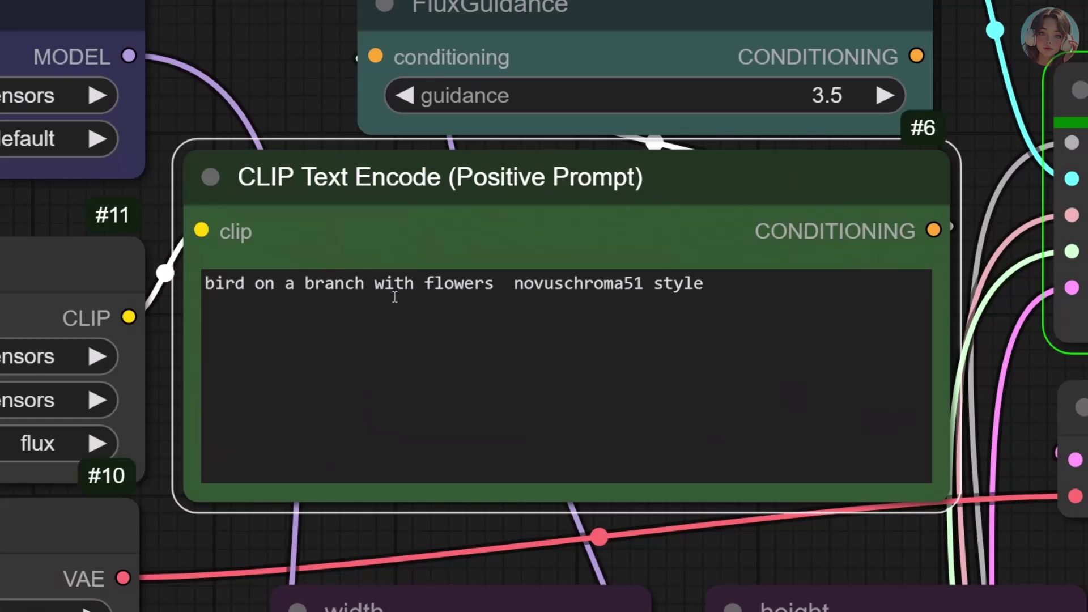
pyautogui.moveTo(494, 290); pyautogui.dragTo(208, 285)
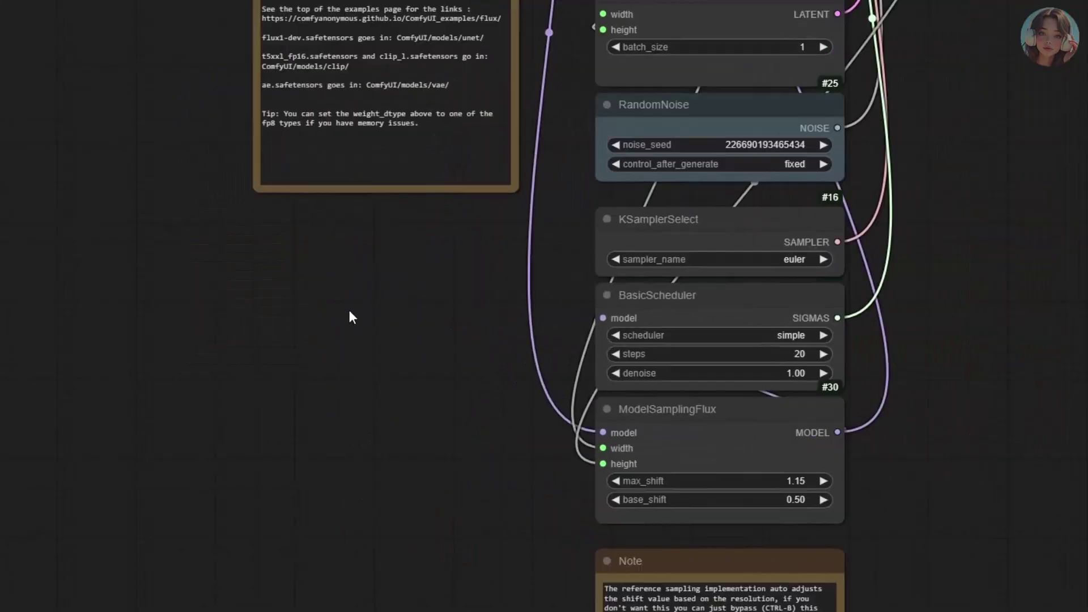
pyautogui.doubleClick(224, 426)
pyautogui.write('tead')
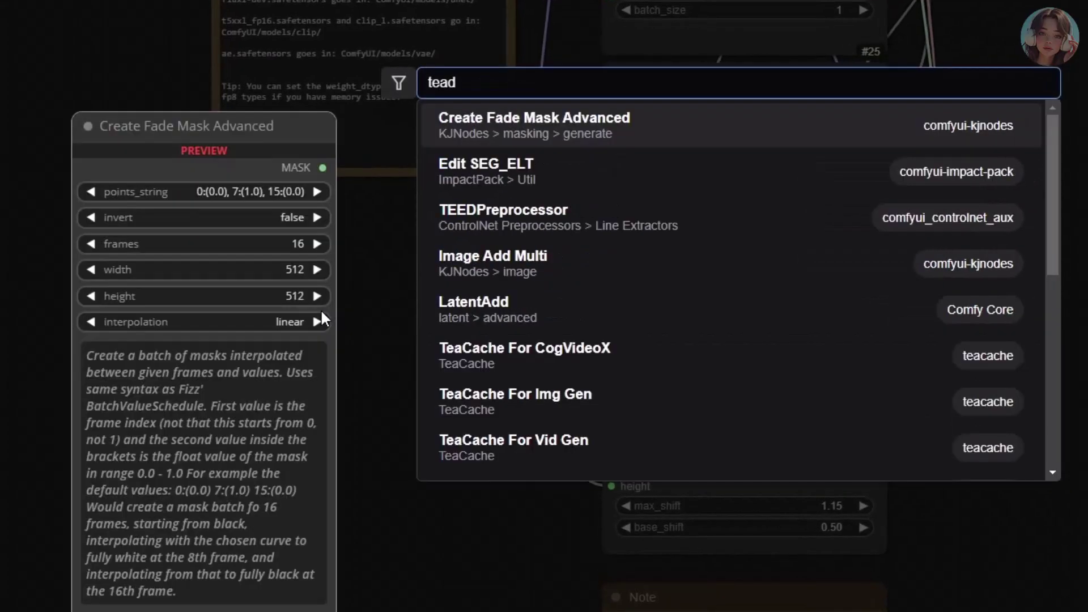
pyautogui.press('BackSpace')
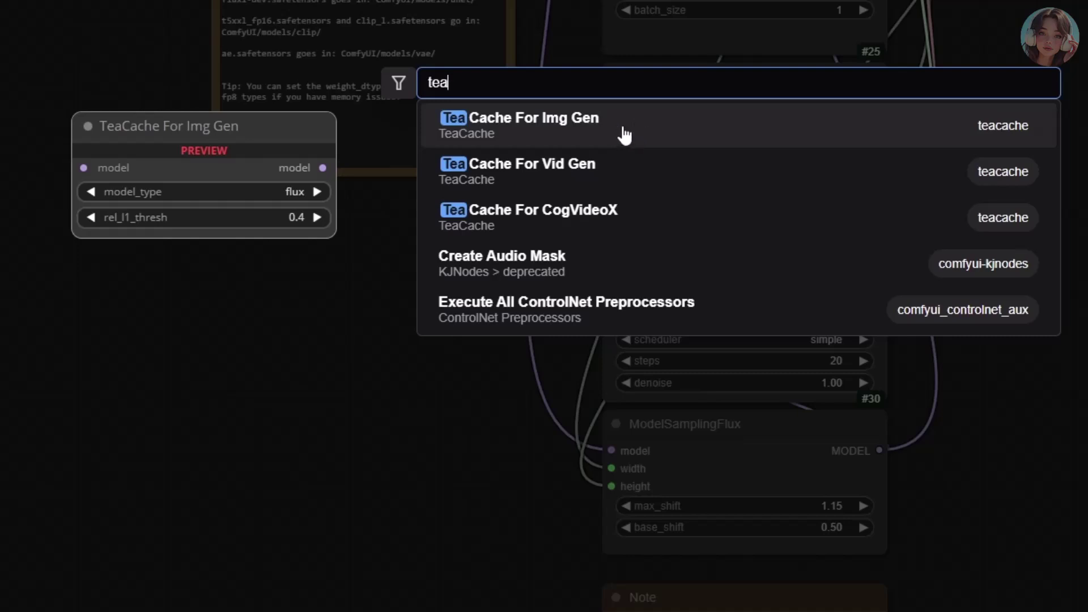
pyautogui.click(621, 138)
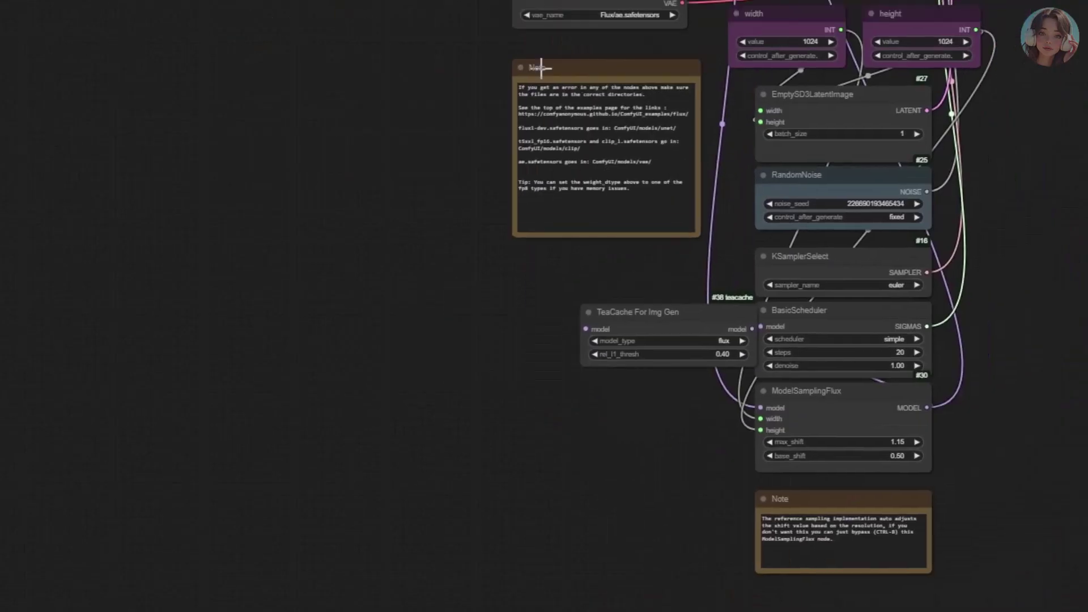
# Move the Load Diffusion Model node down below the notes, roughly level with ModelSamplingFlux
pyautogui.scroll(2, 442, 185)
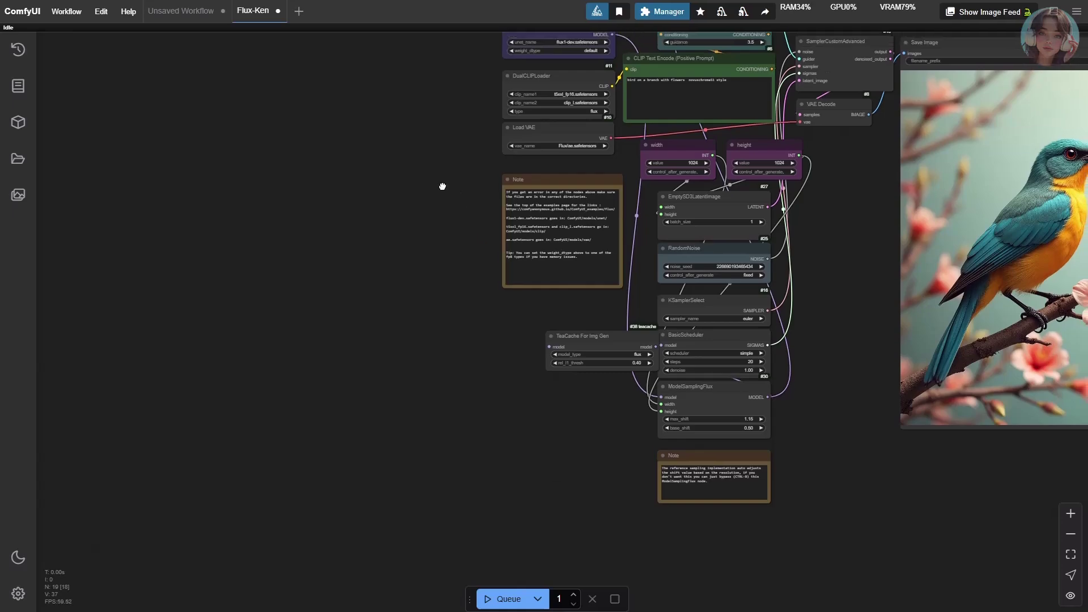
pyautogui.moveTo(556, 66); pyautogui.dragTo(472, 429)
pyautogui.moveTo(484, 365); pyautogui.dragTo(416, 196)
pyautogui.scroll(10, 417, 202)
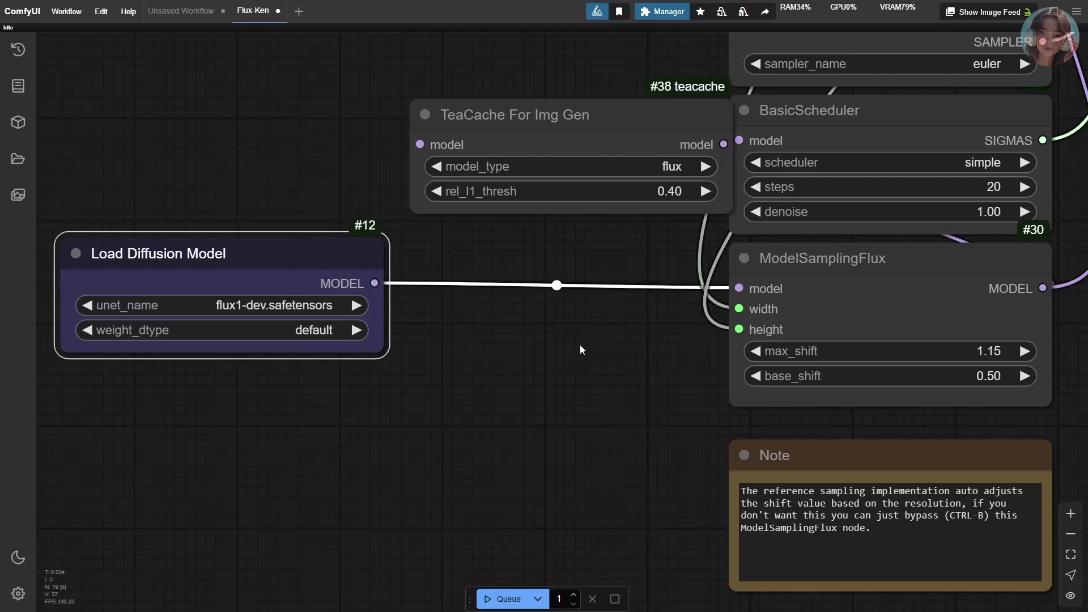
# Place the TeaCache For Img Gen node between Load Diffusion Model and ModelSamplingFlux, just above their connection
pyautogui.click(801, 265)
pyautogui.scroll(-8, 689, 354)
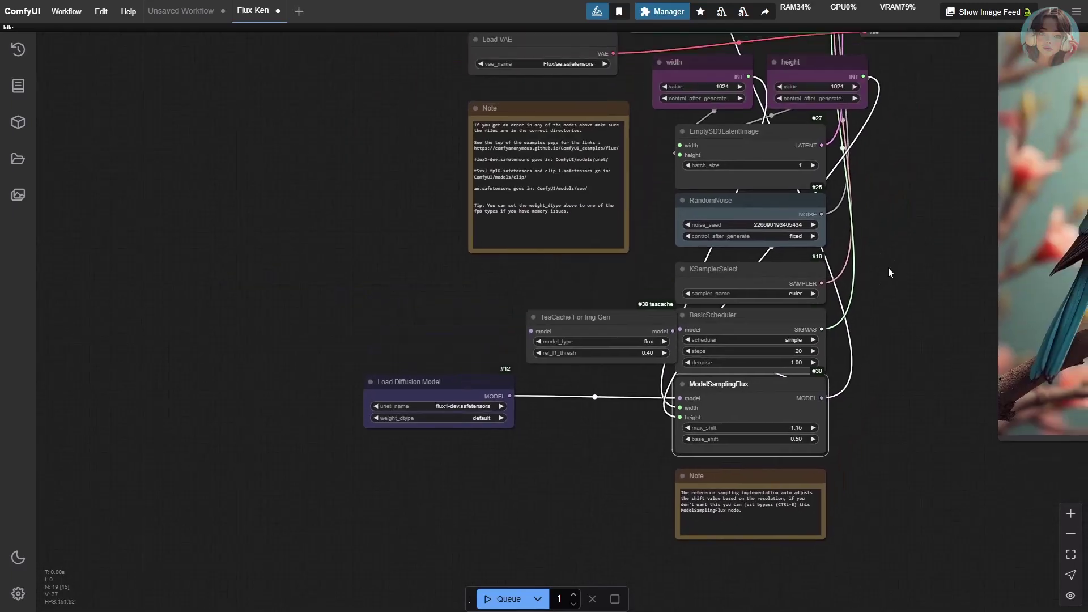
pyautogui.moveTo(889, 267); pyautogui.dragTo(925, 162)
pyautogui.scroll(8, 571, 255)
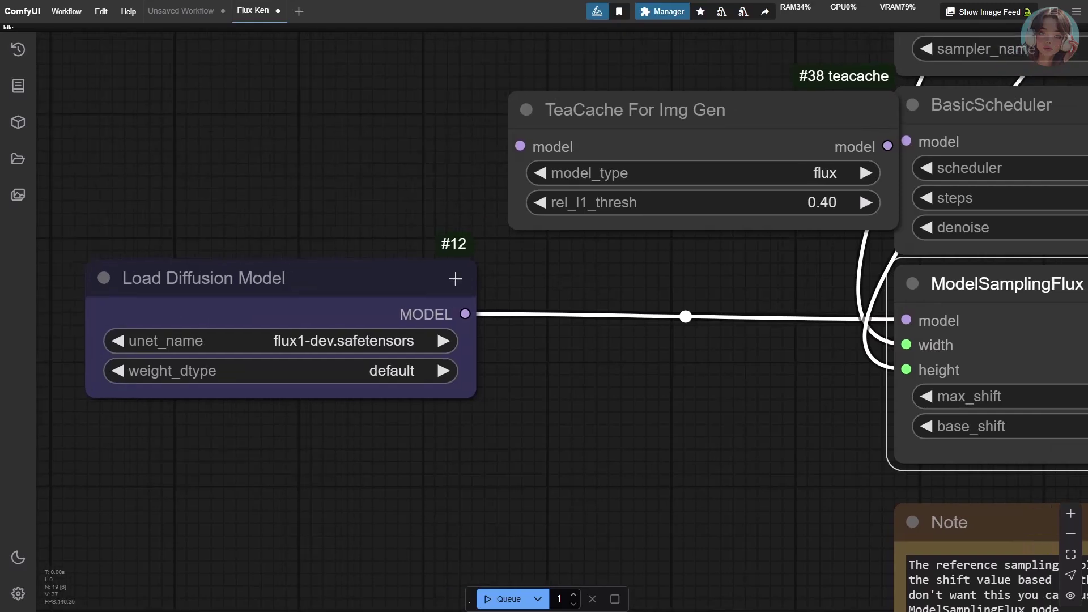
pyautogui.moveTo(680, 113); pyautogui.dragTo(610, 159)
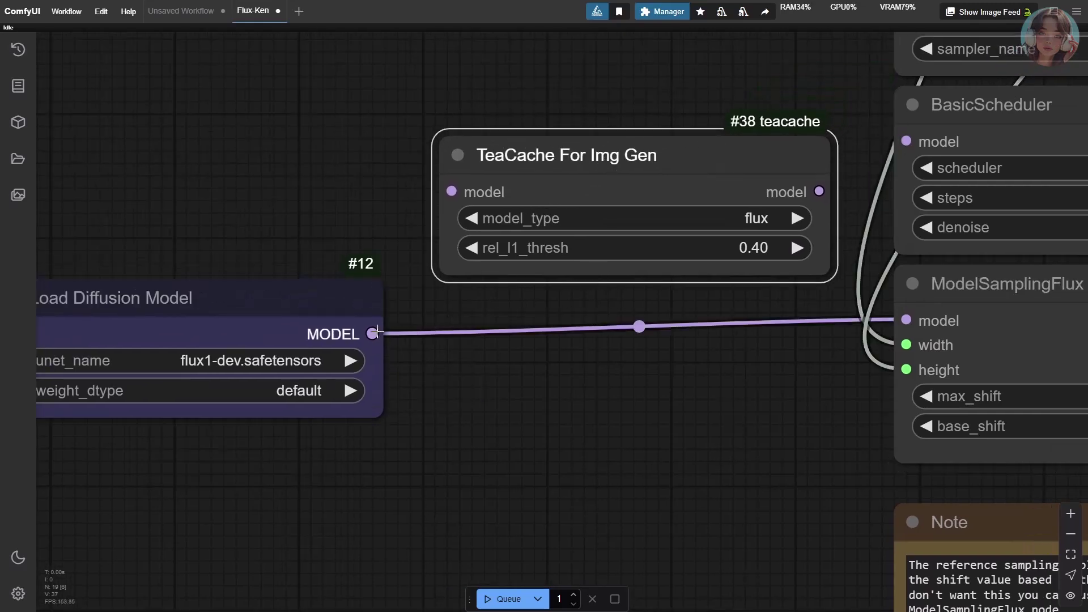
# Wire TeaCache For Img Gen between the Load Diffusion Model output and the ModelSamplingFlux model input, and queue the workflow
pyautogui.moveTo(372, 333); pyautogui.dragTo(554, 218)
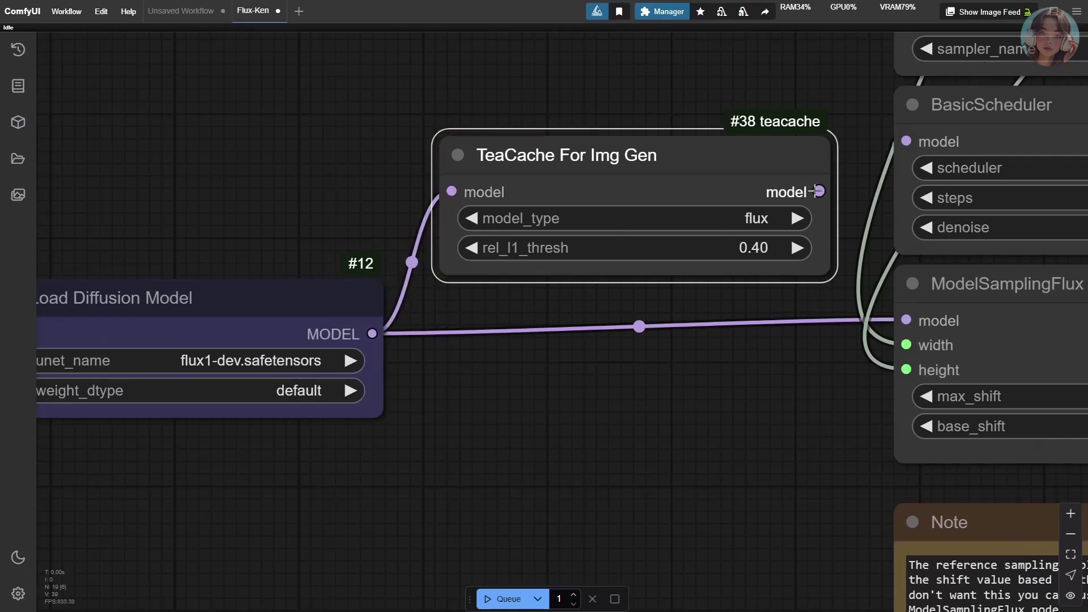
pyautogui.moveTo(819, 191); pyautogui.dragTo(903, 320)
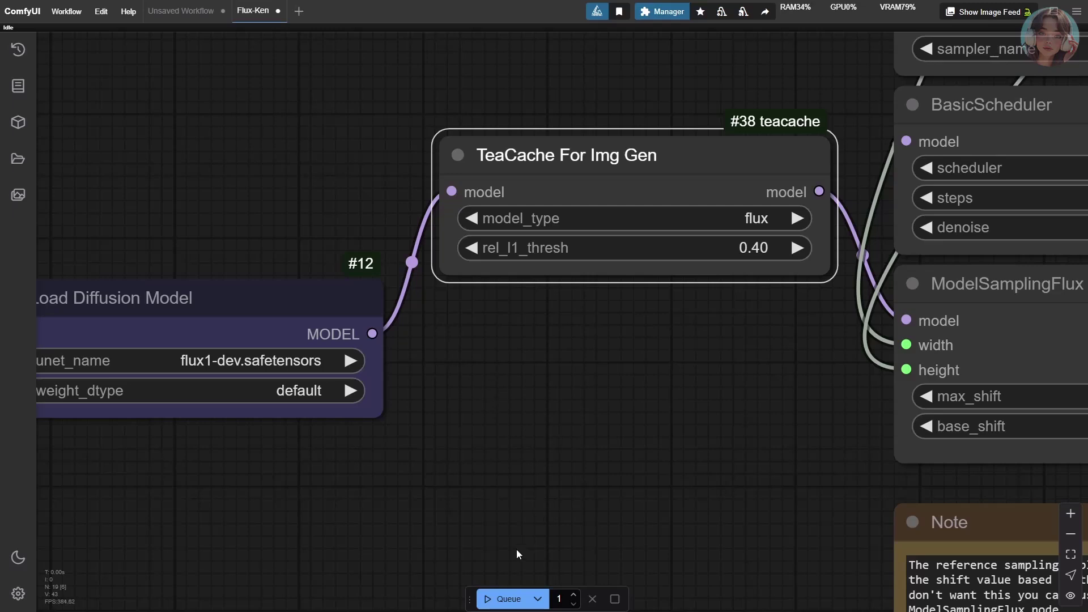
pyautogui.click(508, 600)
pyautogui.press('.')
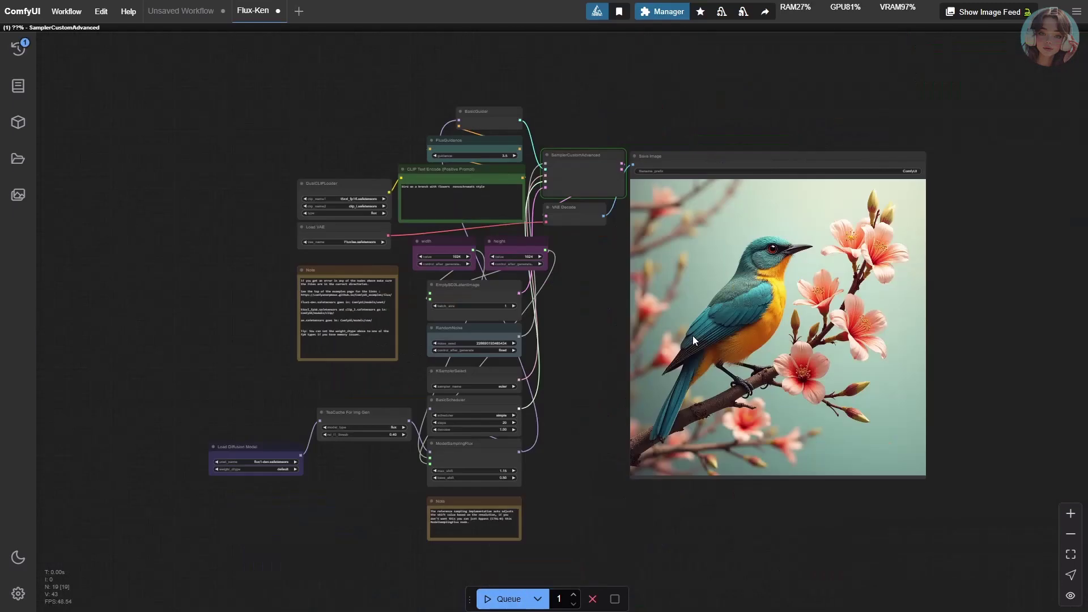
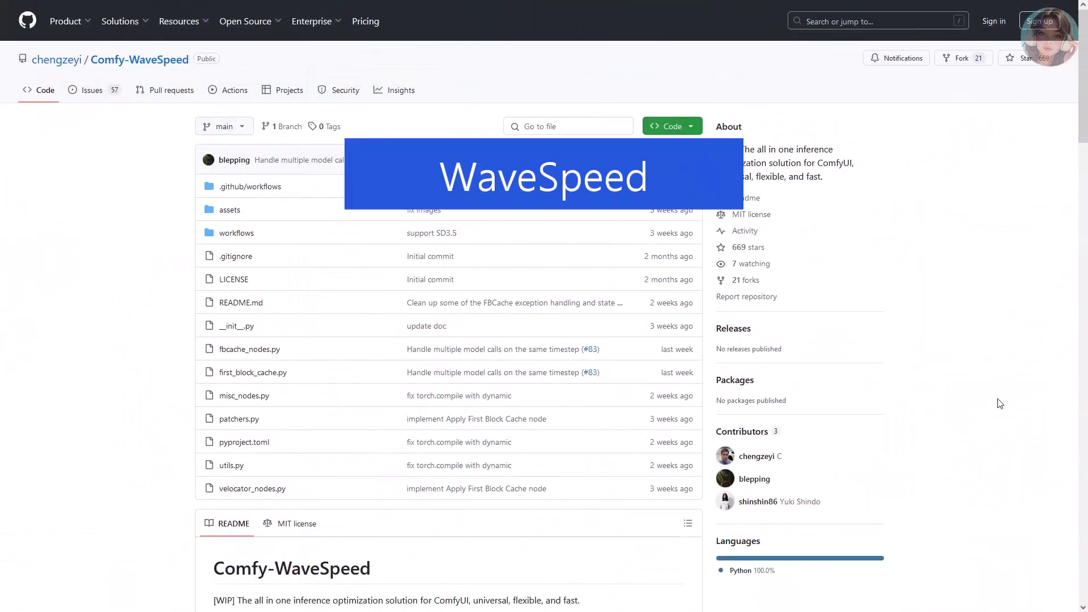
# Read the Comfy-WaveSpeed README introduction on GitHub, including its description, the Multi-GPU Inference item and the FLUX.1-dev comparison
pyautogui.scroll(-8, 797, 345)
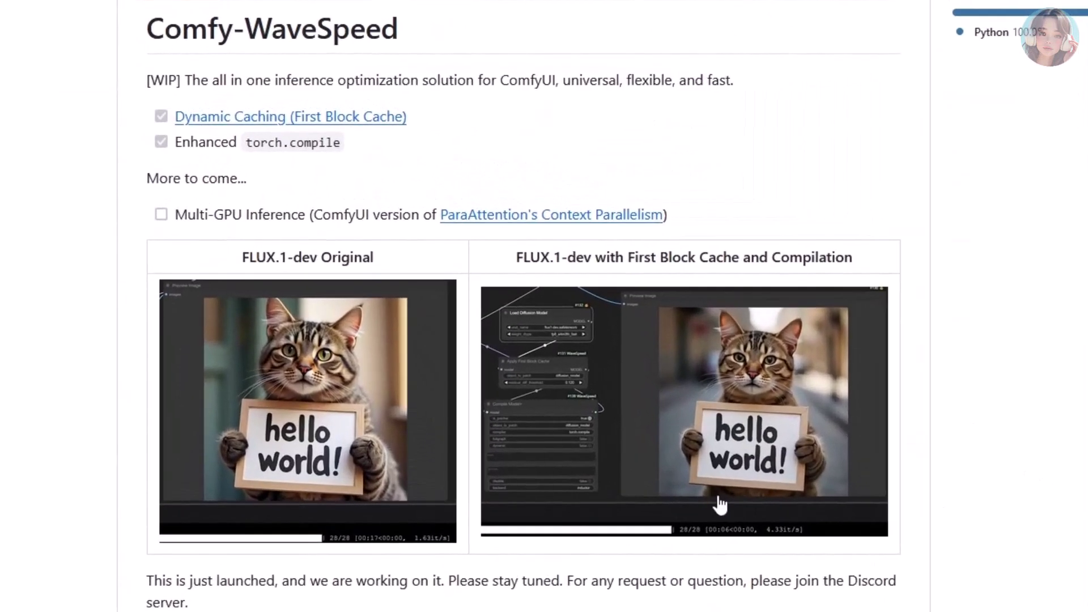
pyautogui.moveTo(237, 131); pyautogui.dragTo(300, 131)
pyautogui.moveTo(285, 80); pyautogui.dragTo(565, 80)
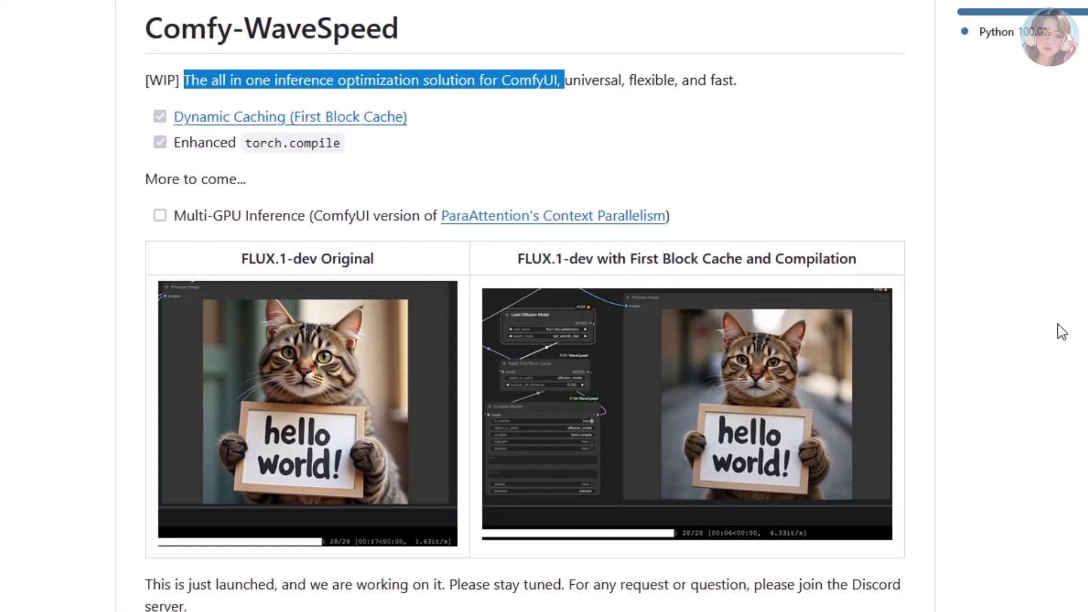
pyautogui.moveTo(174, 215); pyautogui.dragTo(323, 225)
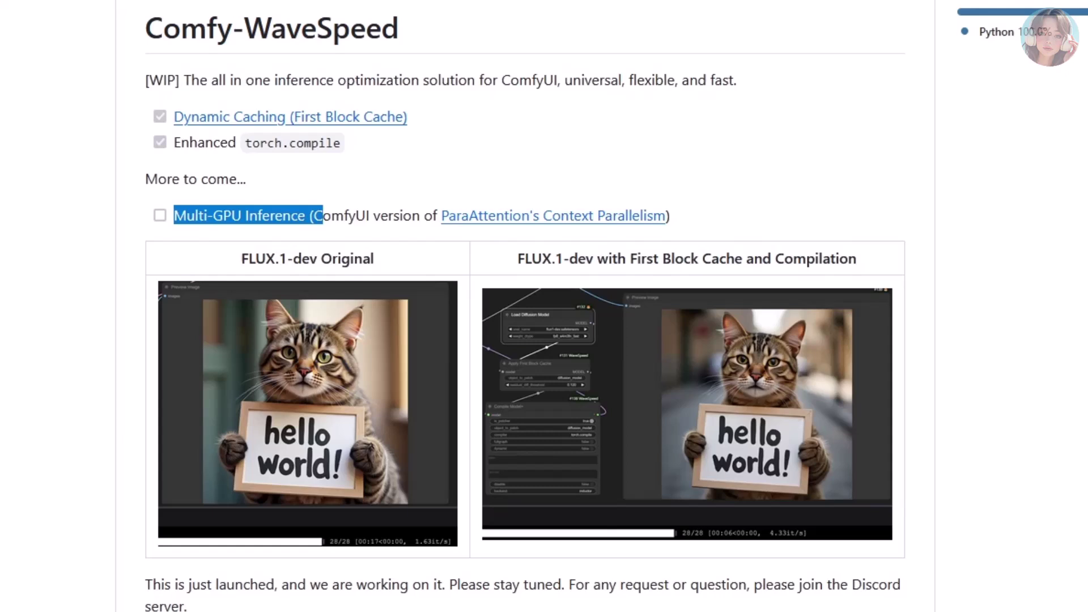
pyautogui.click(59, 340)
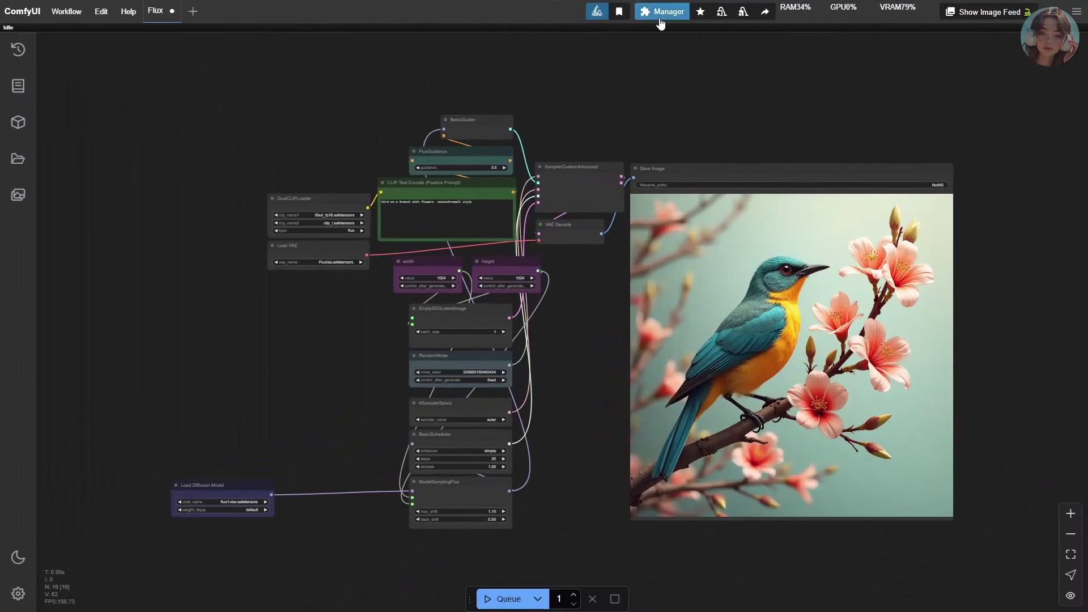
# Switch to ComfyUI, search the Custom Nodes Manager for "wavespeed" and check the Comfy-WaveSpeed entry
pyautogui.click(660, 17)
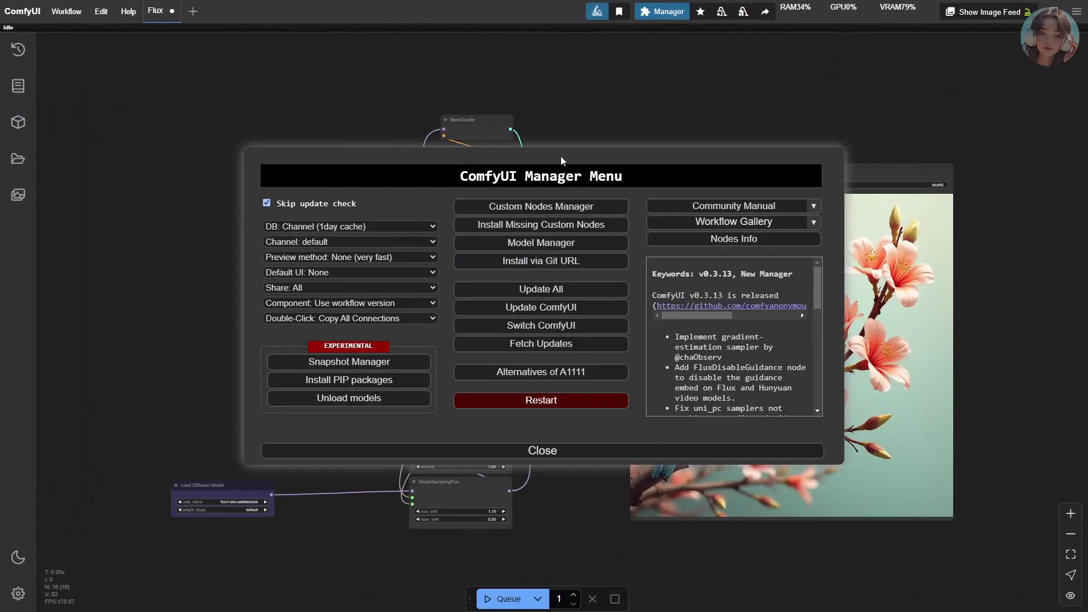
pyautogui.click(553, 208)
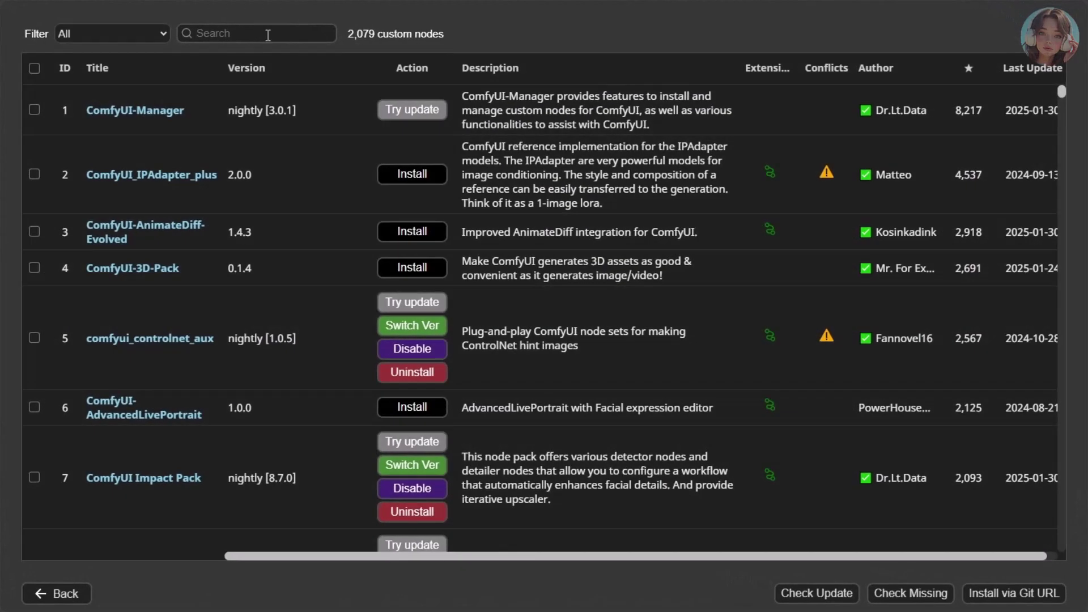
pyautogui.click(268, 35)
pyautogui.write('wave')
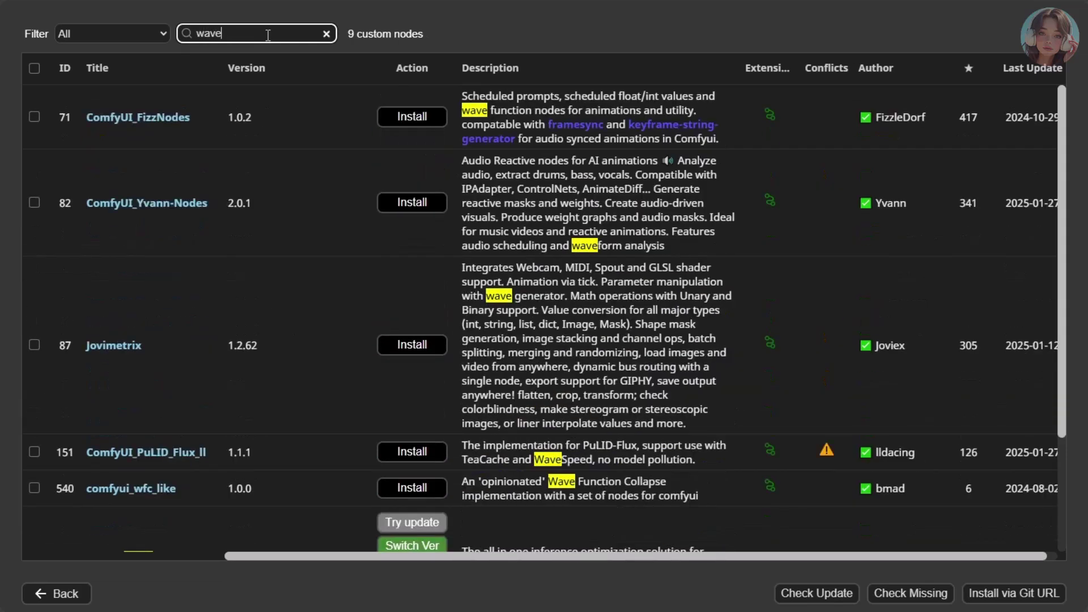
pyautogui.write('speed')
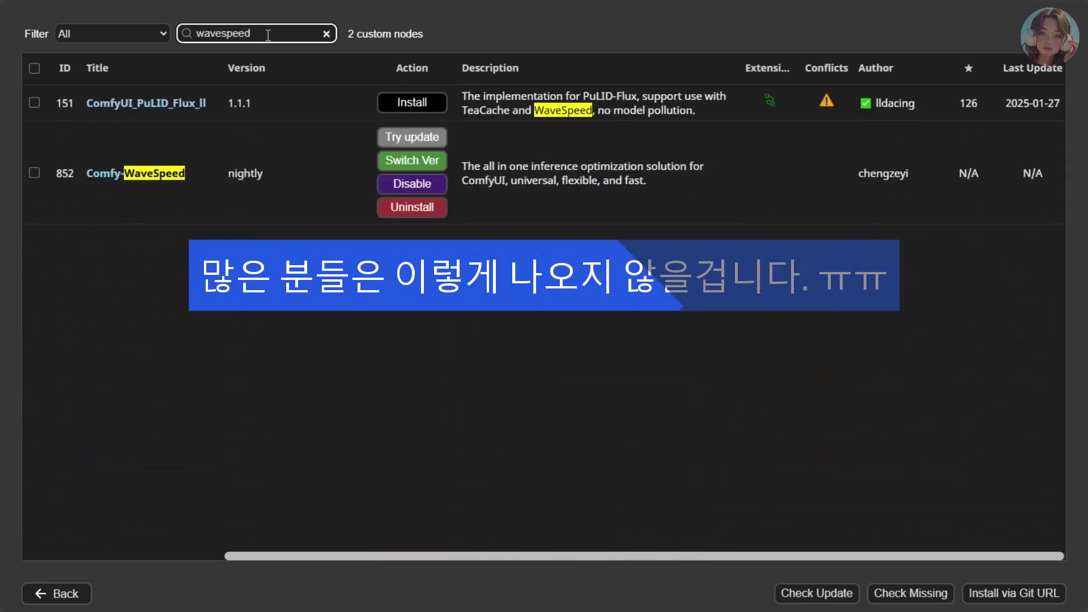
pyautogui.click(104, 196)
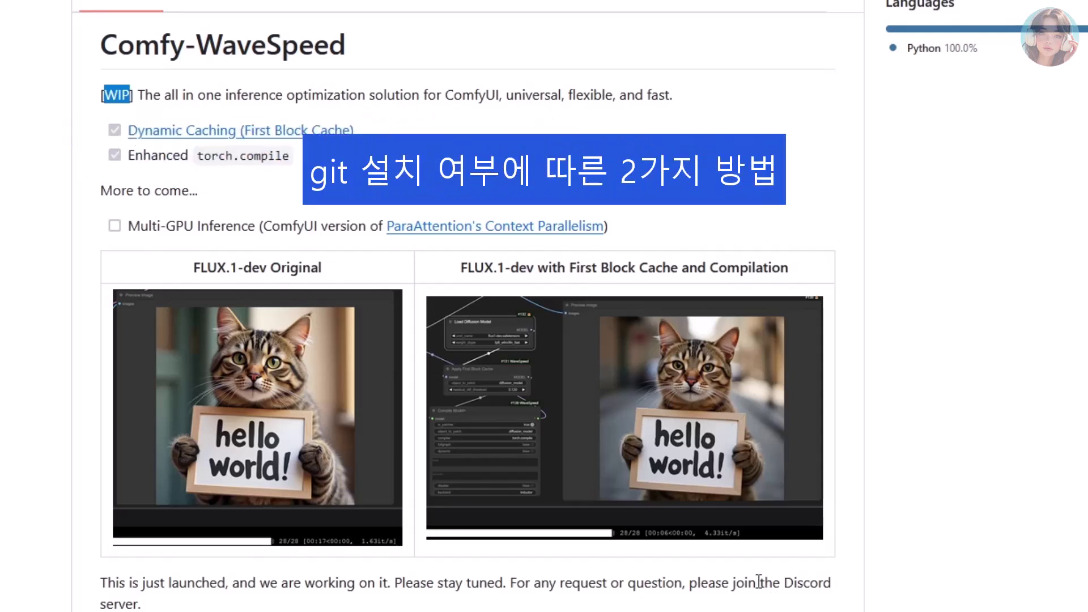
# Find the Installation section of the Comfy-WaveSpeed README and select its git clone command
pyautogui.scroll(-6, 763, 562)
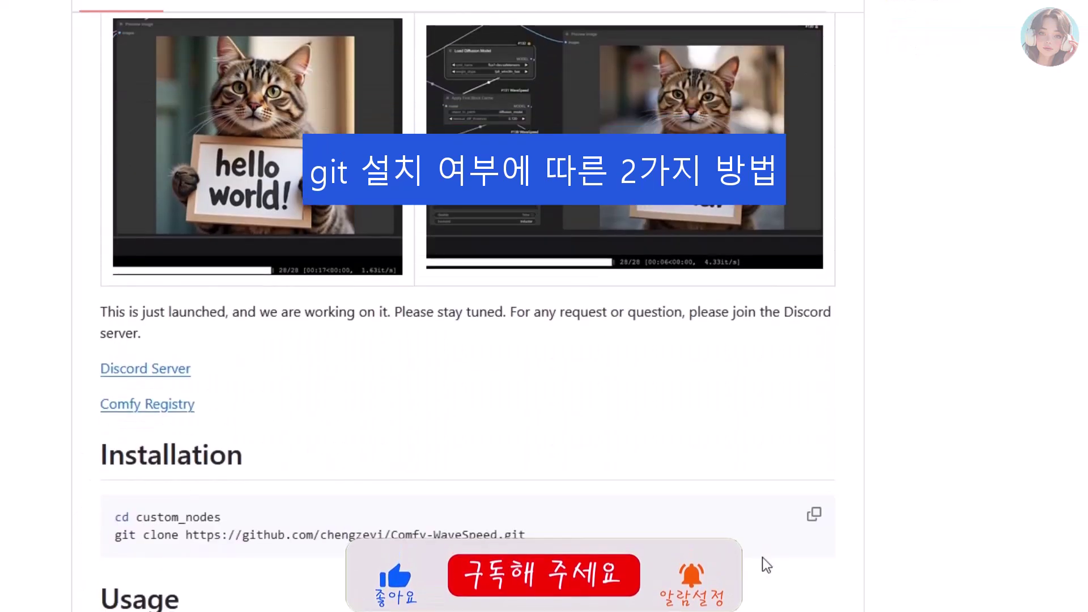
pyautogui.scroll(-2, 763, 557)
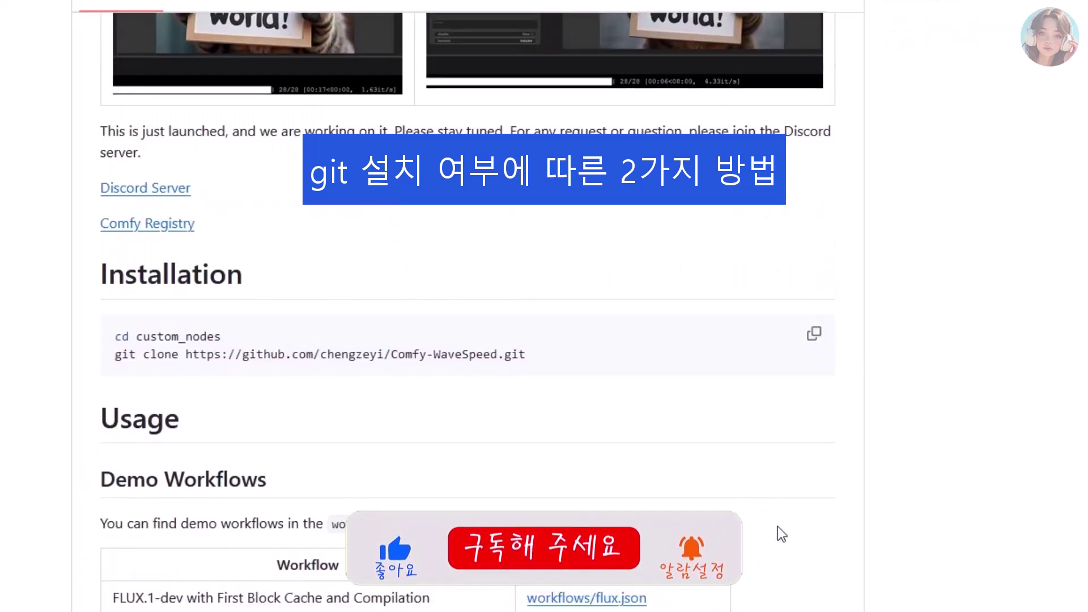
pyautogui.scroll(-1, 778, 526)
pyautogui.scroll(-3, 775, 508)
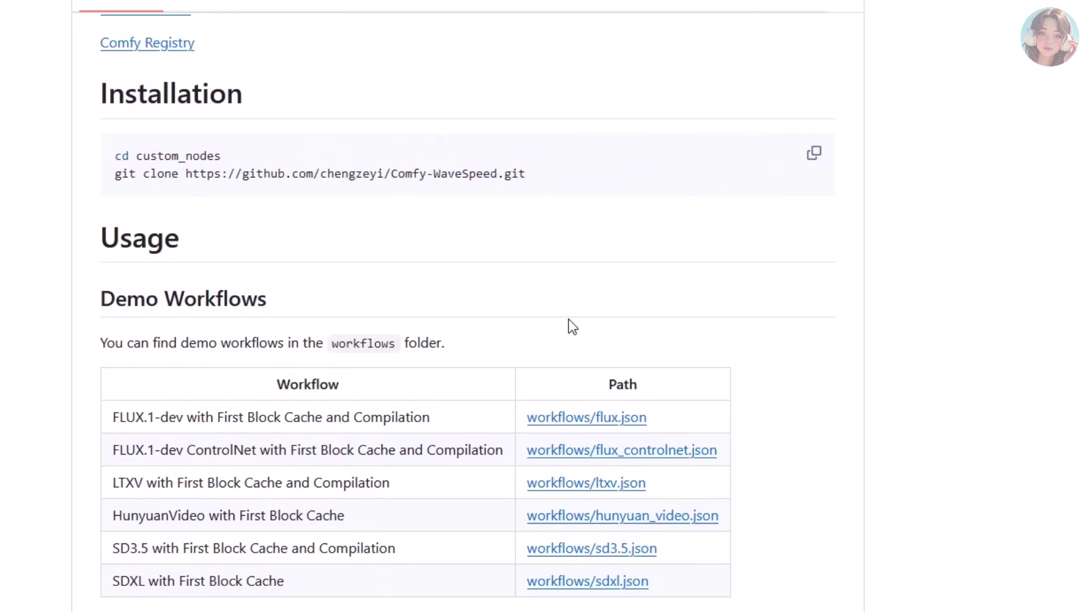
pyautogui.moveTo(514, 180); pyautogui.dragTo(119, 182)
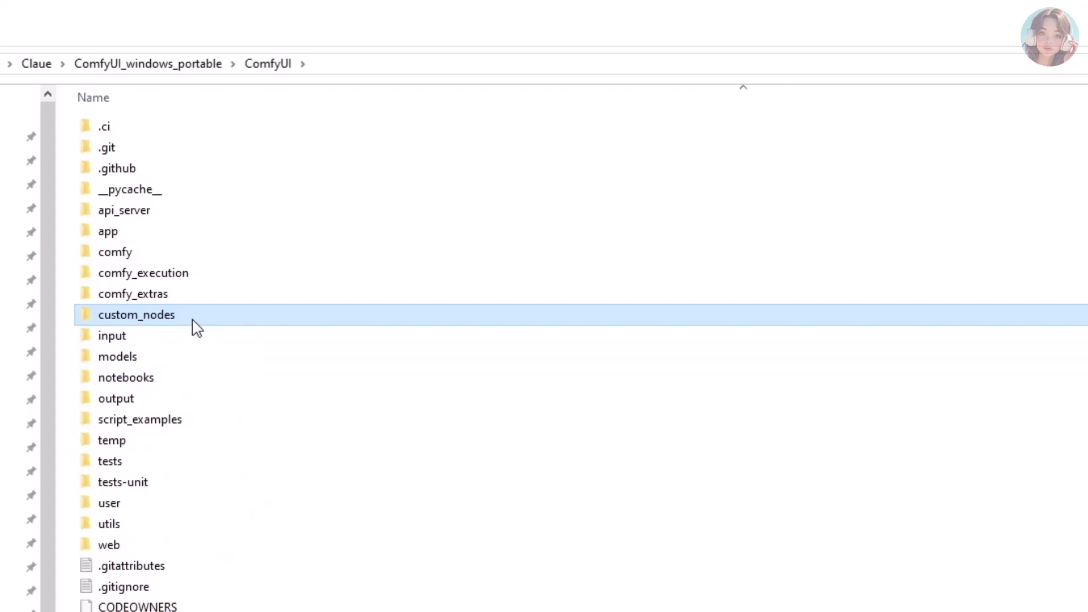
pyautogui.doubleClick(197, 328)
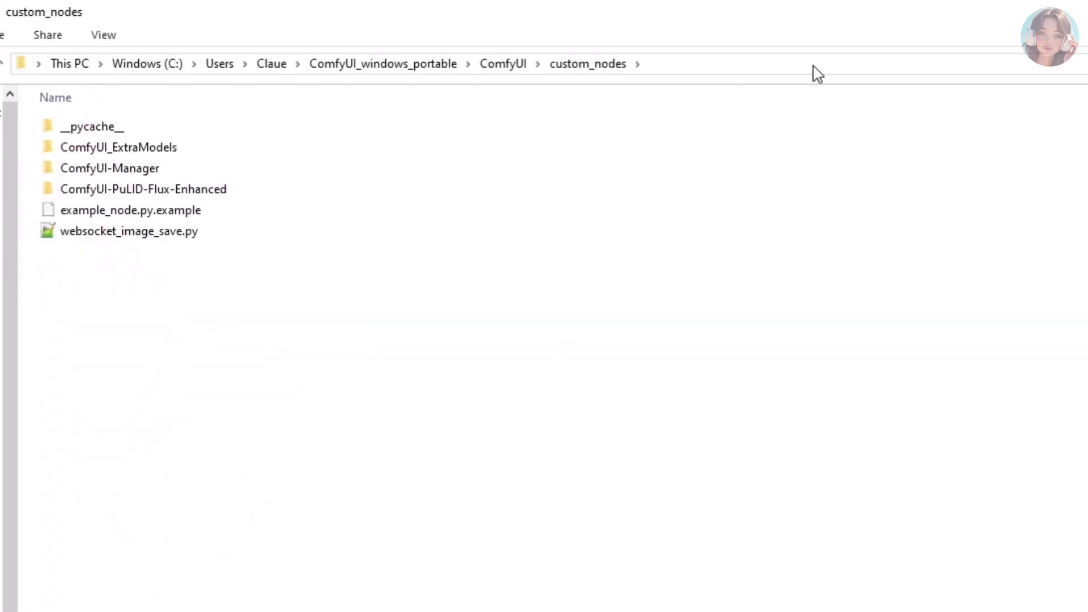
pyautogui.click(851, 67)
pyautogui.write('cmd')
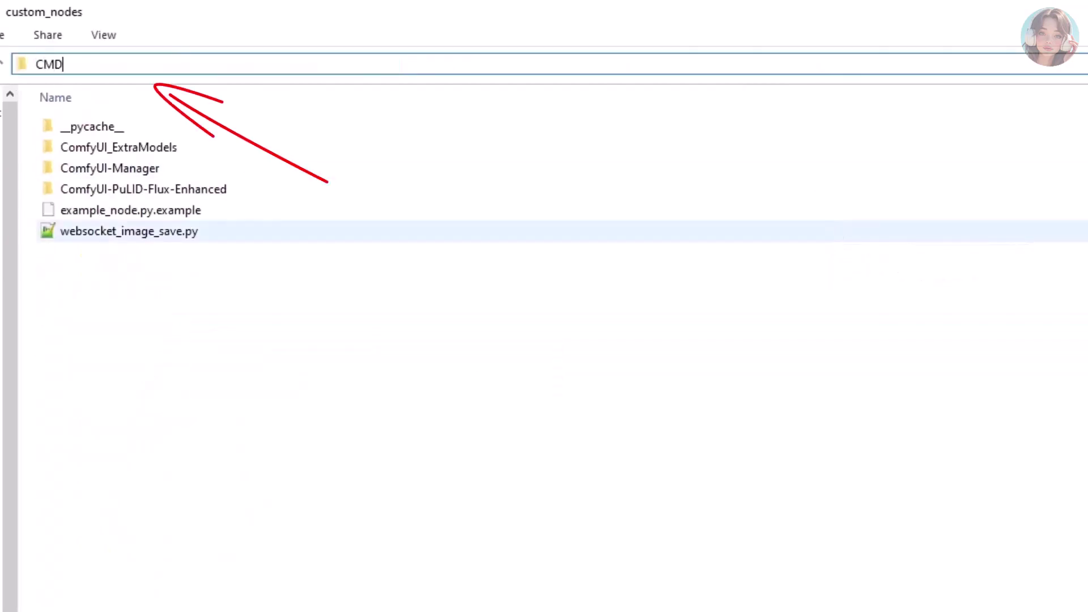
pyautogui.press('Return')
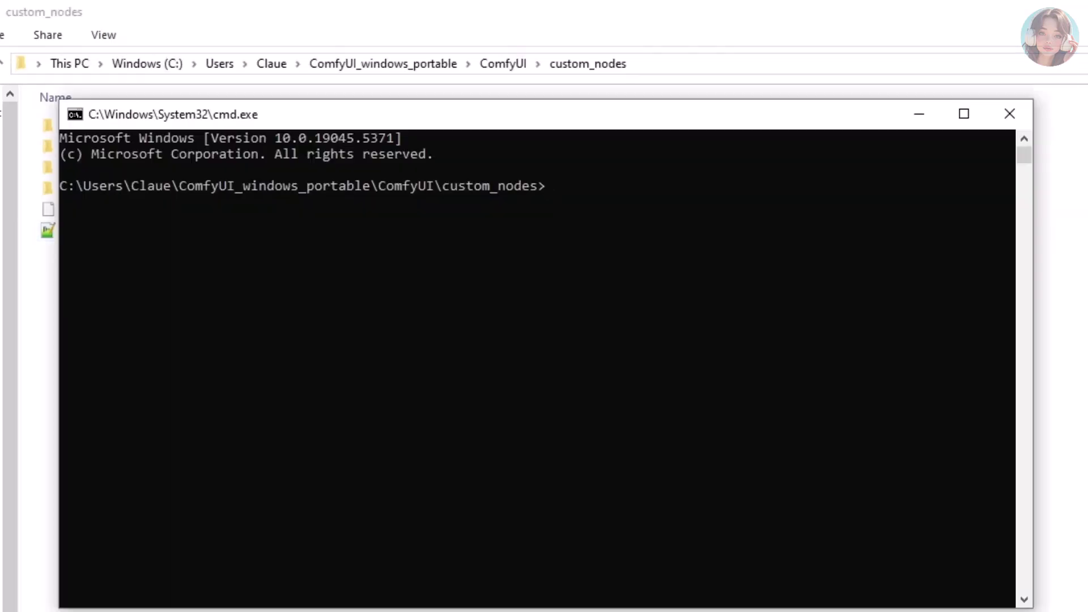
pyautogui.write('git clone https://github.com/chengzeyi/Comfy-WaveSpeed.git')
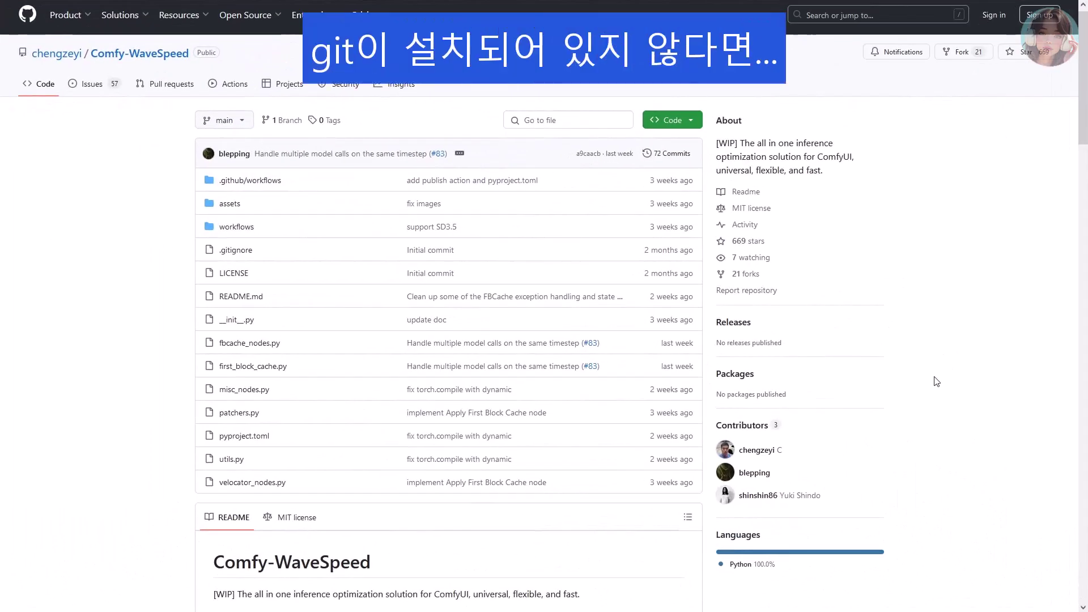
# Get Comfy-WaveSpeed-main.zip from the GitHub repository, extract it in the custom_nodes folder and open the extracted Comfy-WaveSpeed-main folder
pyautogui.click(692, 126)
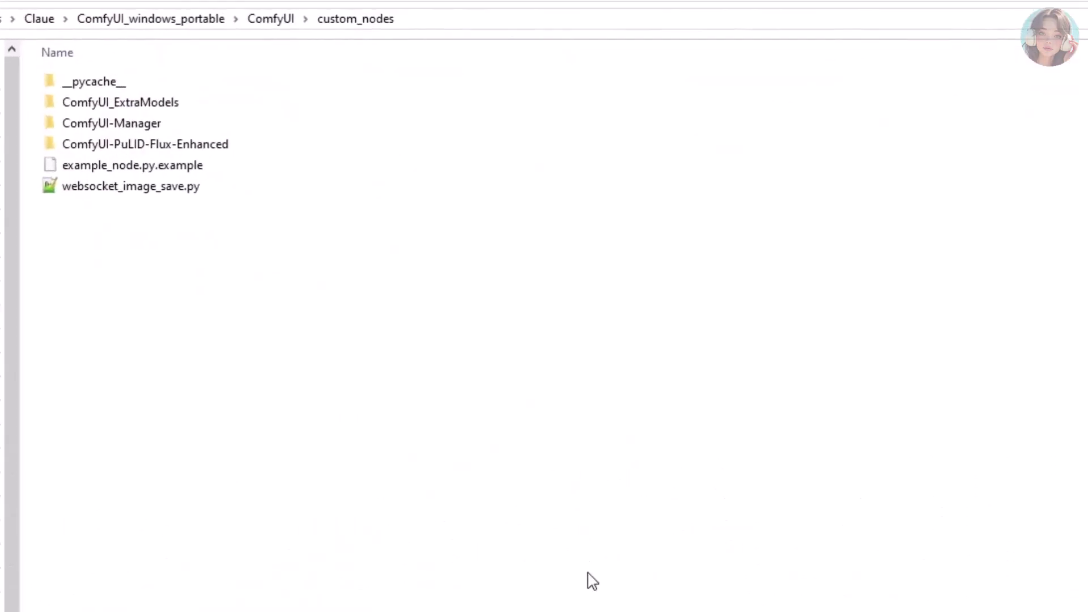
pyautogui.hotkey('ctrl', 'v')
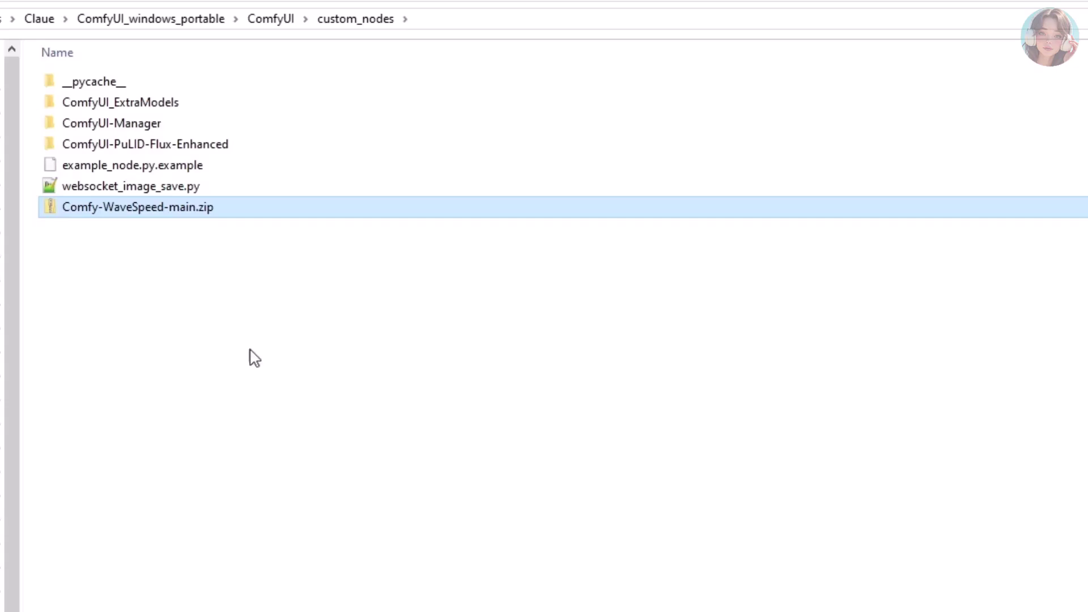
pyautogui.rightClick(178, 220)
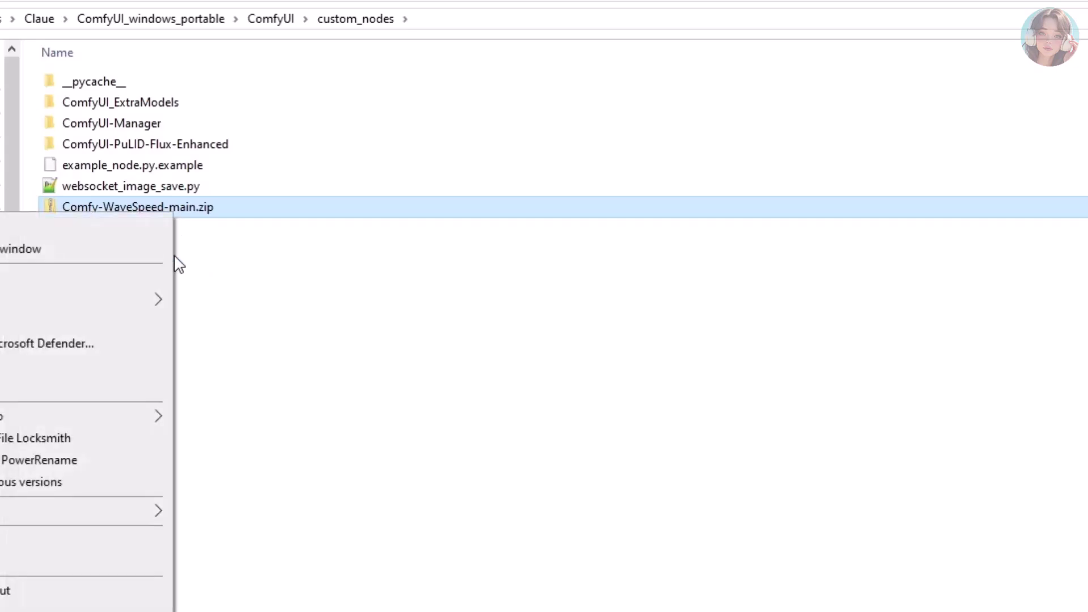
pyautogui.click(163, 298)
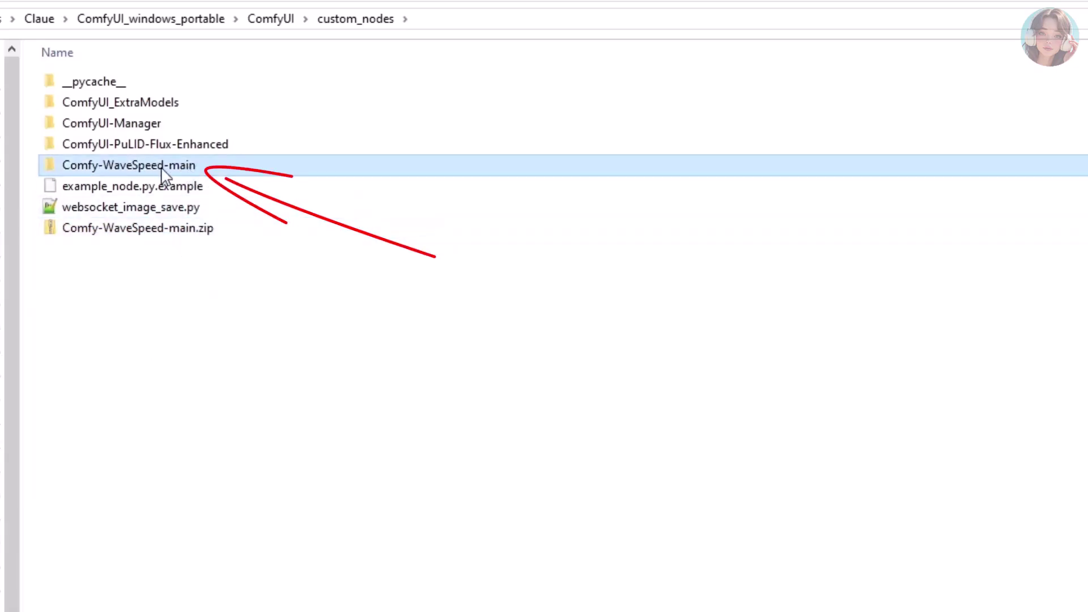
pyautogui.doubleClick(202, 167)
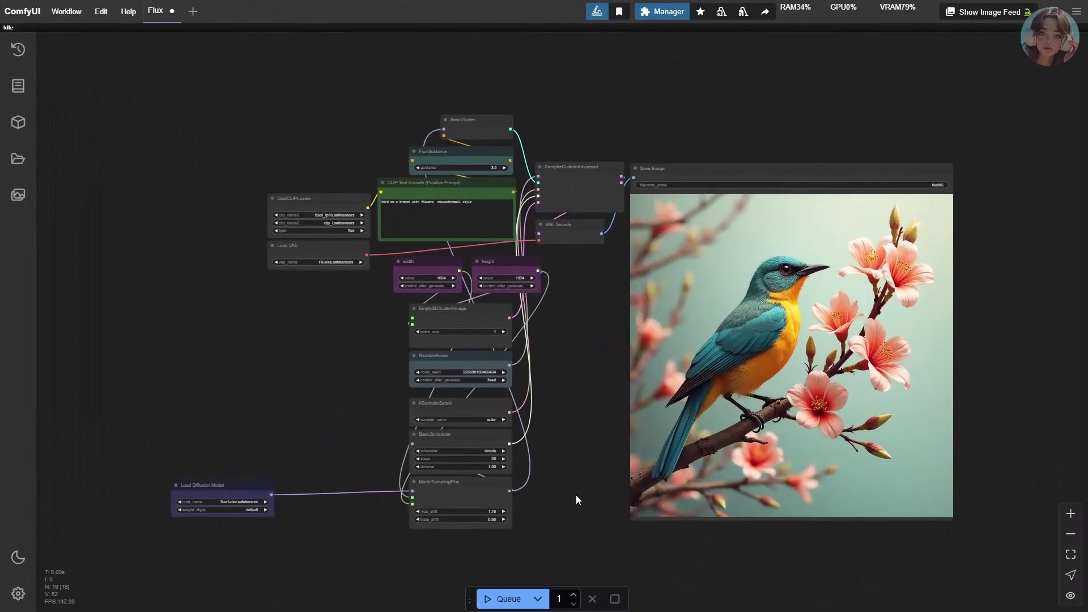
# Add an Apply First Block Cache node between Load Diffusion Model and ModelSamplingFlux in the Flux workflow
pyautogui.scroll(5, 342, 461)
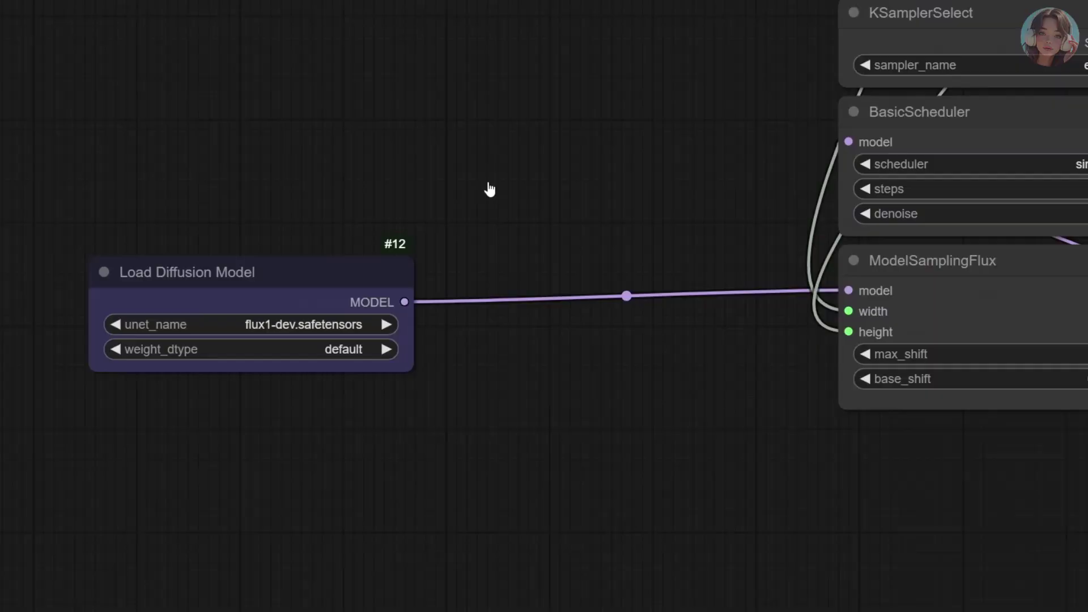
pyautogui.doubleClick(490, 189)
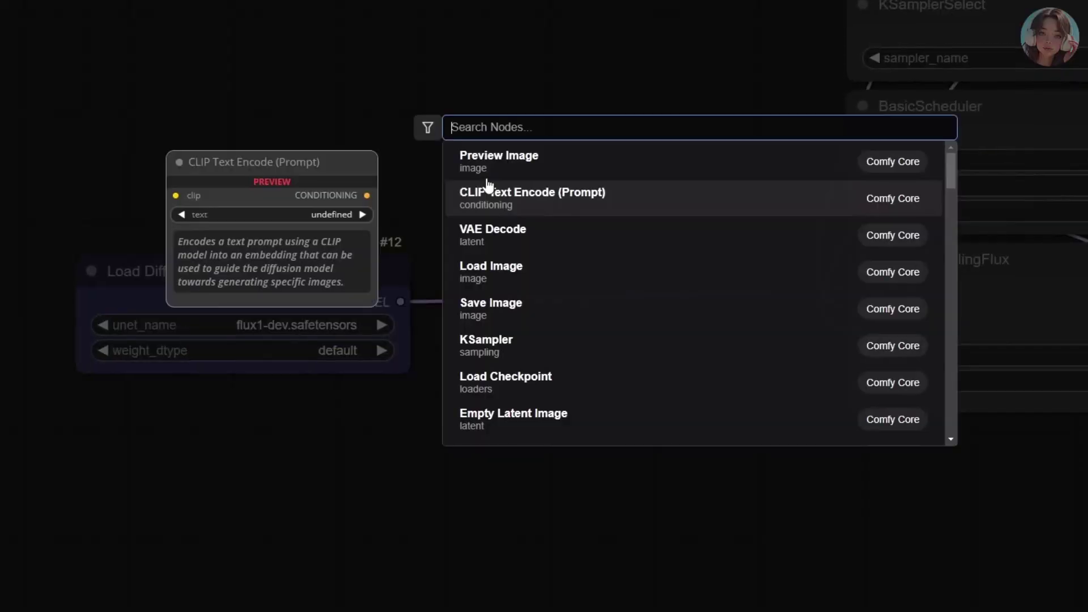
pyautogui.write('apply first')
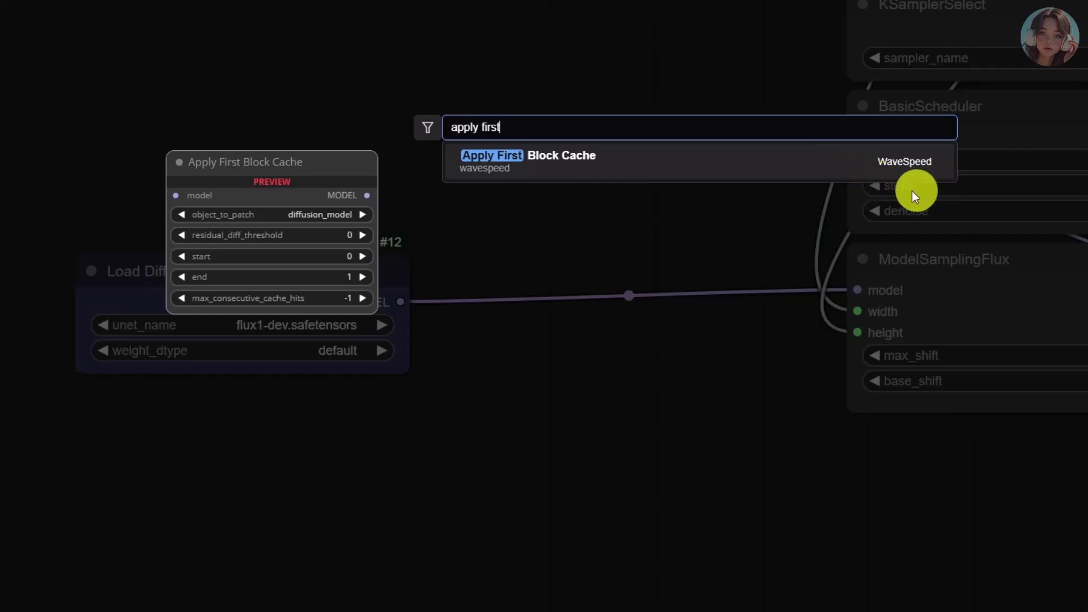
pyautogui.click(646, 160)
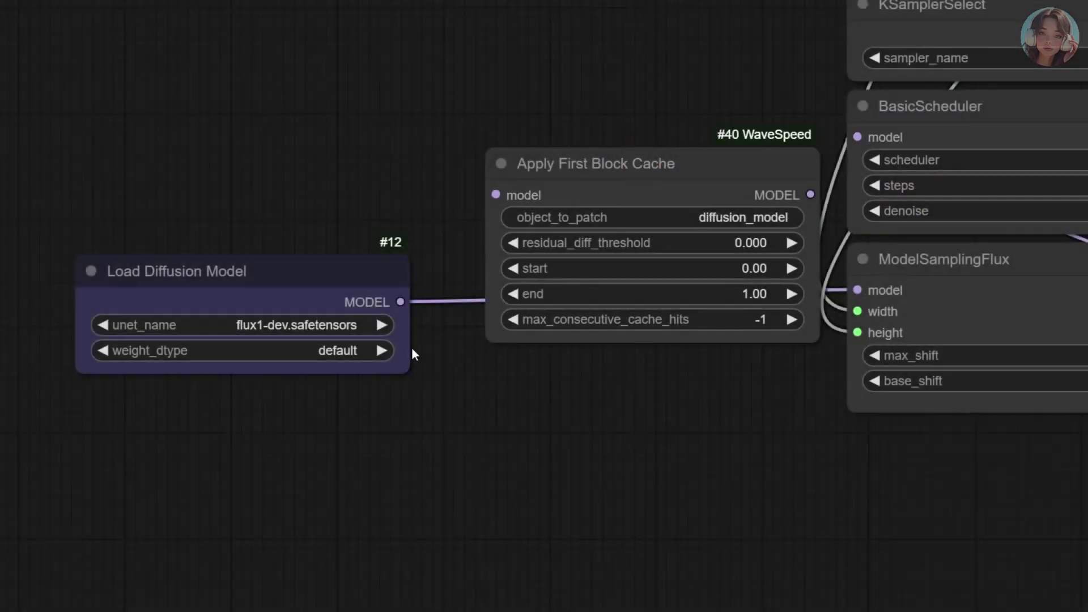
# Connect Load Diffusion Model through Apply First Block Cache to the ModelSamplingFlux model input, shifting the cache node slightly down and left
pyautogui.moveTo(400, 302); pyautogui.dragTo(497, 195)
pyautogui.moveTo(666, 166); pyautogui.dragTo(628, 195)
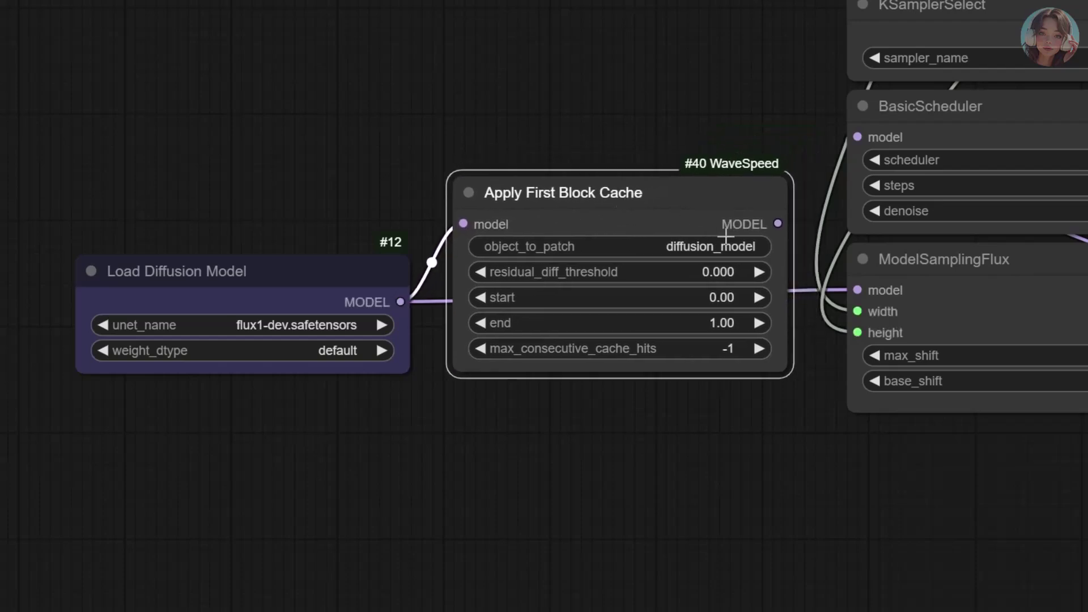
pyautogui.moveTo(772, 225); pyautogui.dragTo(858, 290)
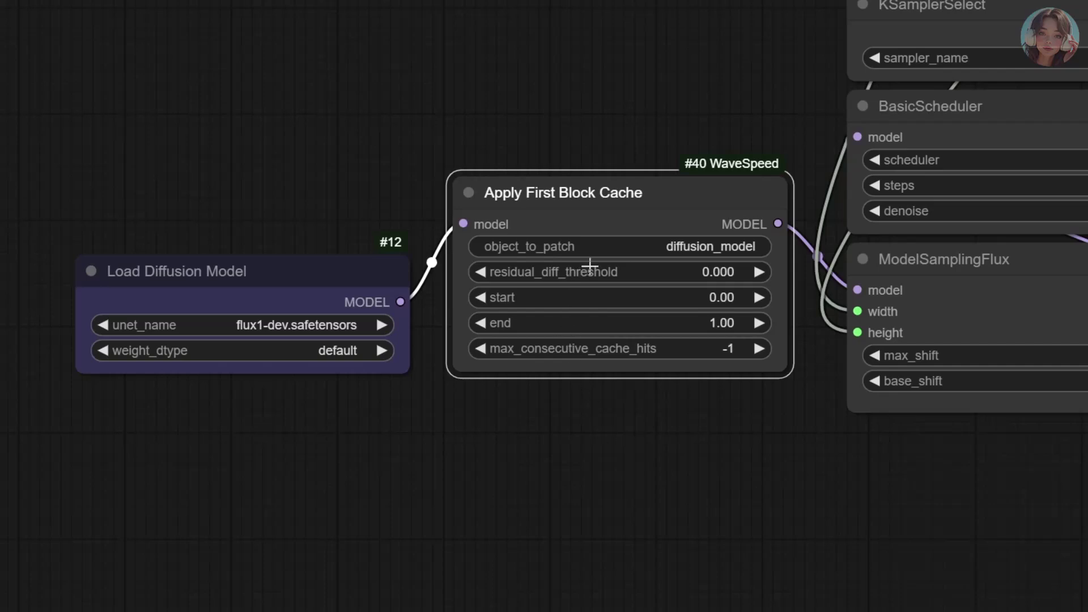
# Set residual_diff_threshold on the Apply First Block Cache node to 0.125
pyautogui.scroll(2, 587, 270)
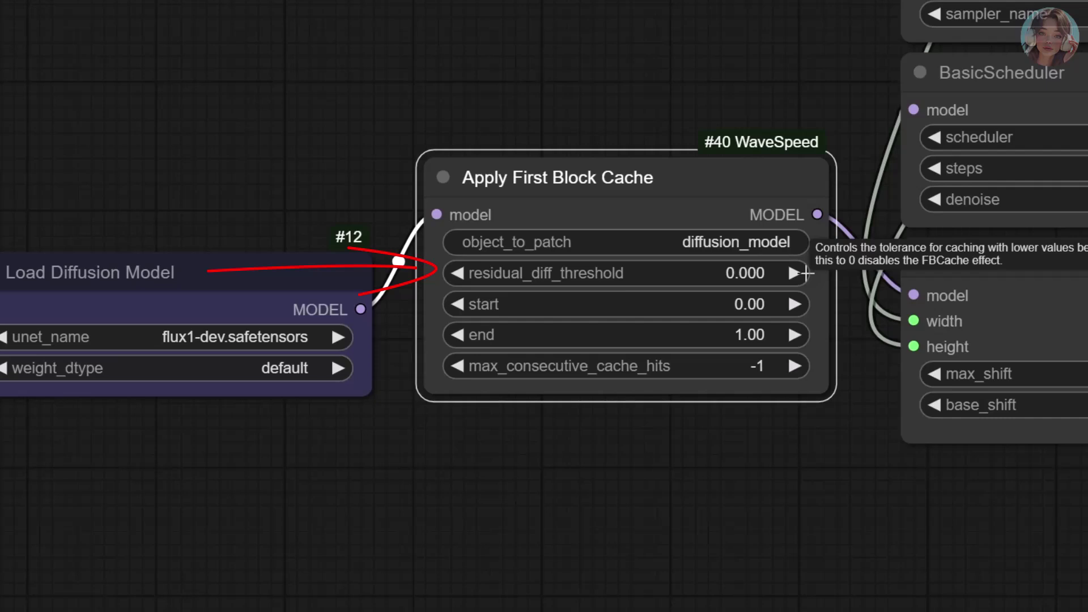
pyautogui.click(742, 274)
pyautogui.write('.')
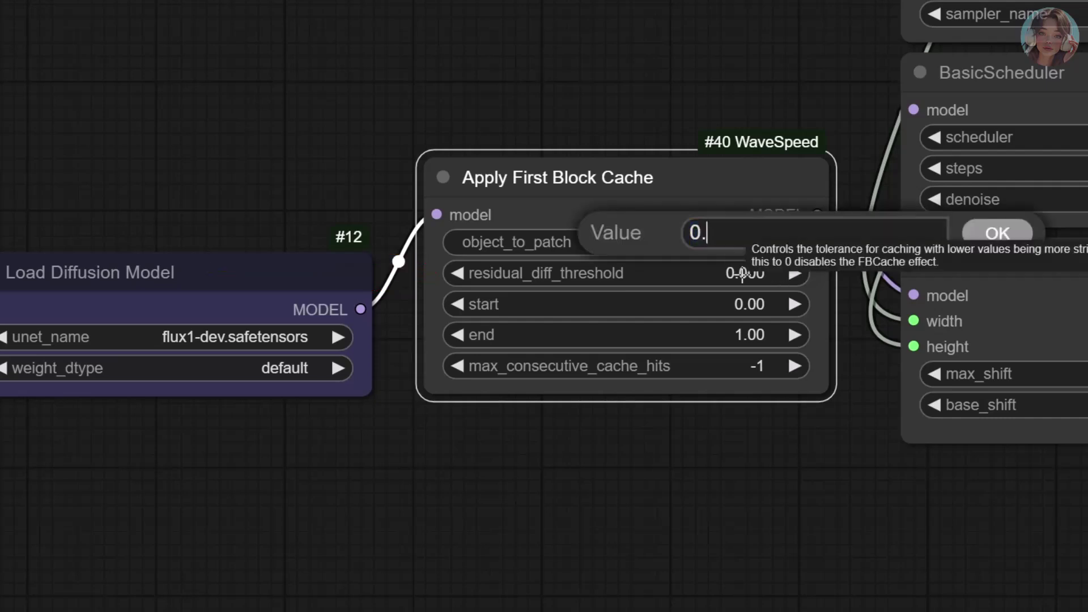
pyautogui.write('125')
pyautogui.press('Return')
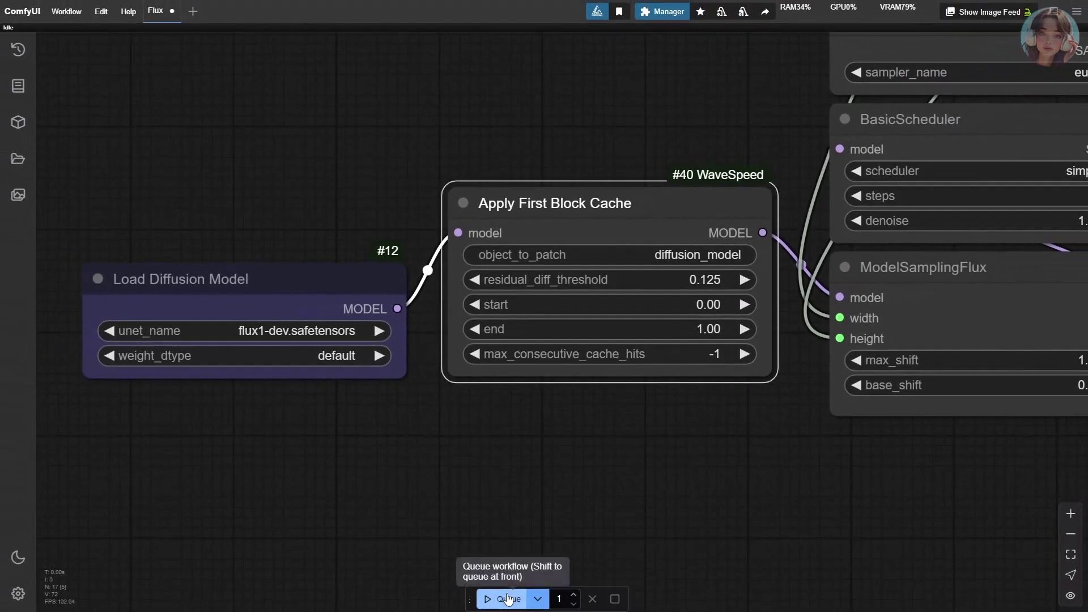
# Queue the Flux workflow to generate an image with Apply First Block Cache active
pyautogui.click(509, 599)
# Read the Enhanced torch.compile section of the WaveSpeed README on where to place the Compile Model+ node and how compilation works
pyautogui.scroll(-12, 649, 435)
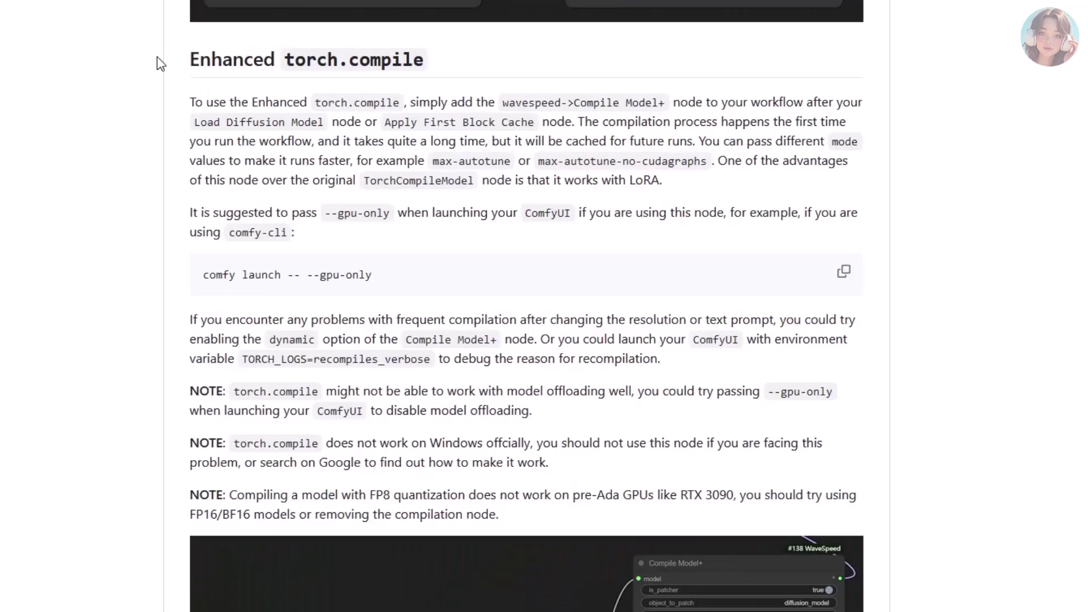
pyautogui.moveTo(157, 57); pyautogui.dragTo(456, 64)
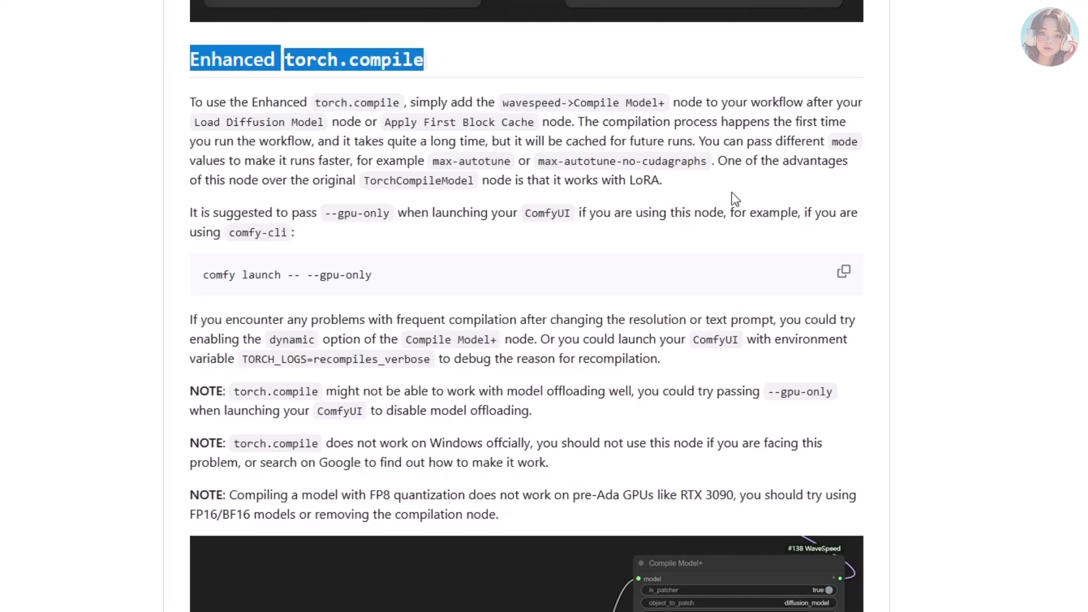
pyautogui.click(177, 114)
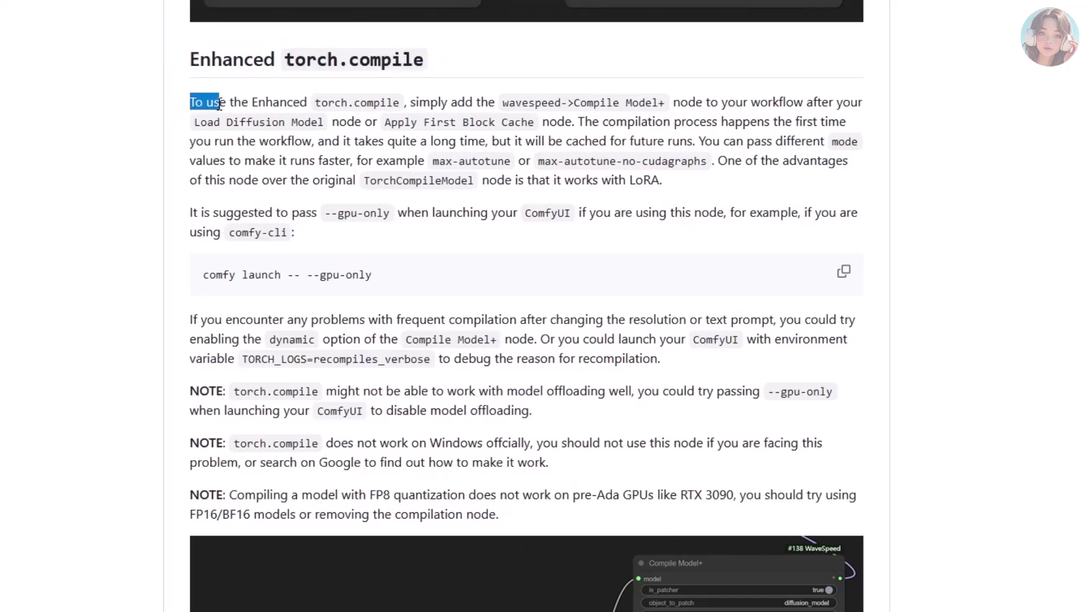
pyautogui.moveTo(220, 104); pyautogui.dragTo(395, 103)
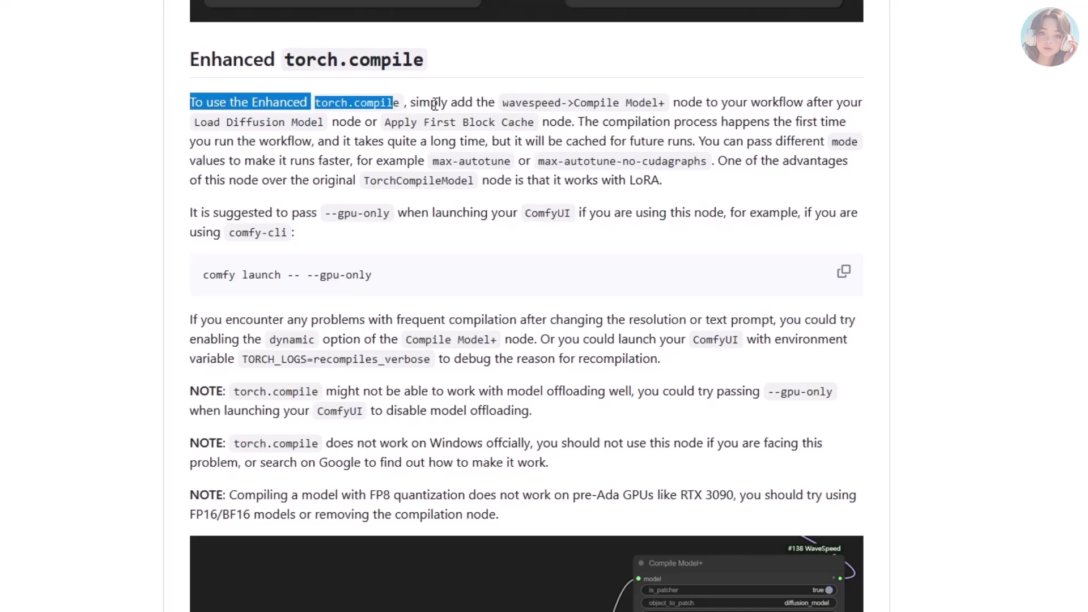
pyautogui.moveTo(496, 104); pyautogui.dragTo(697, 108)
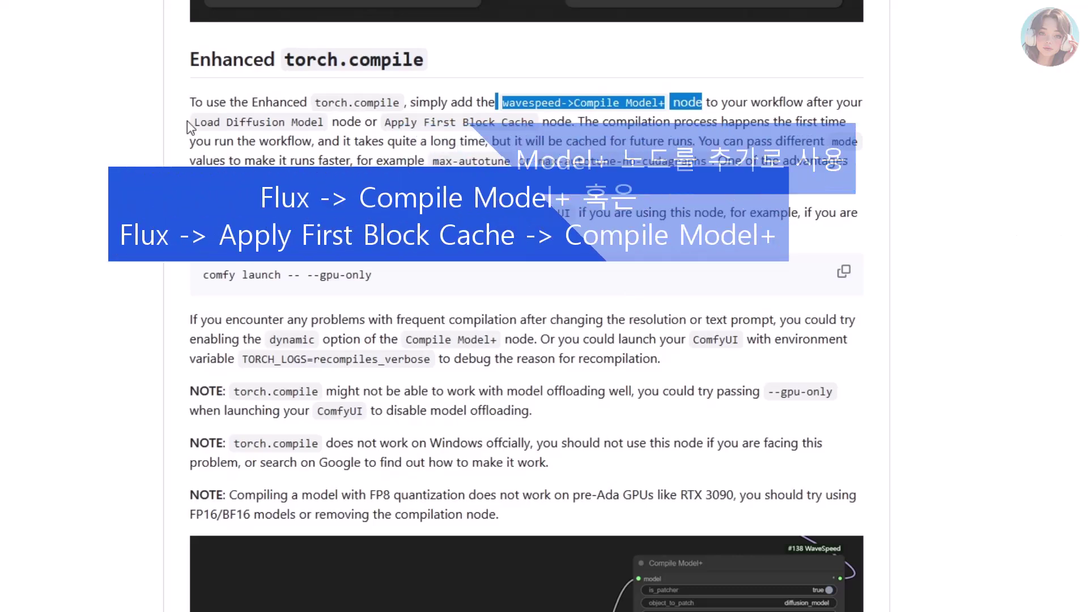
pyautogui.moveTo(195, 121); pyautogui.dragTo(573, 123)
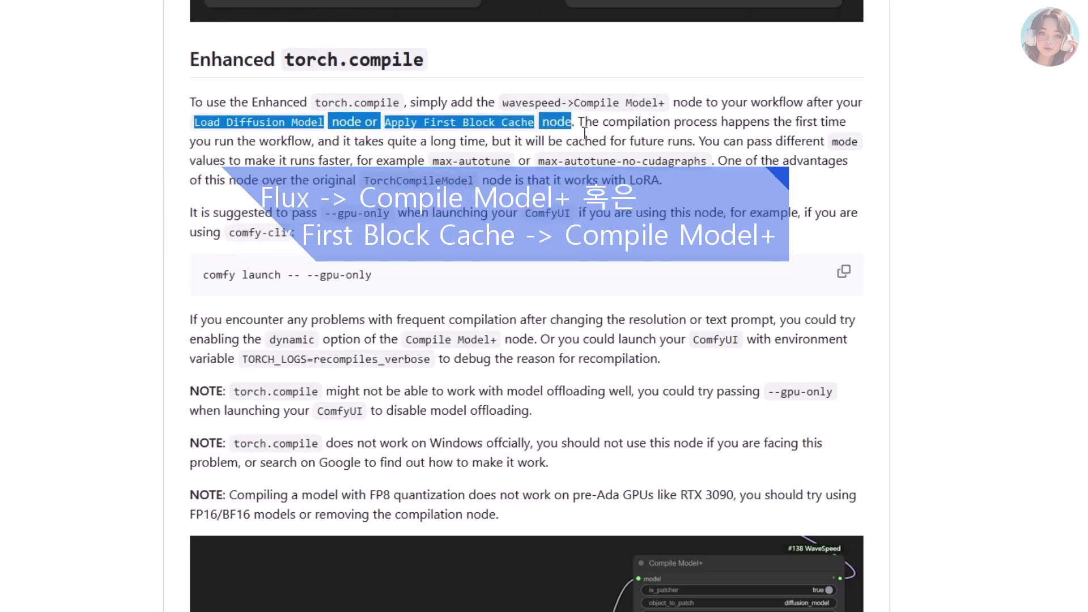
pyautogui.click(582, 129)
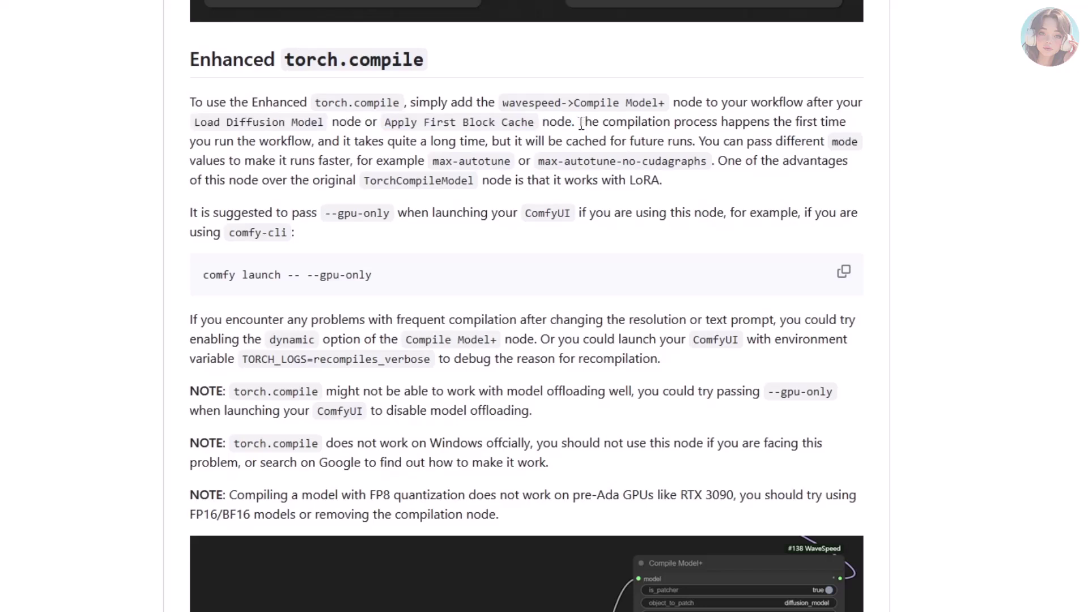
pyautogui.moveTo(579, 122); pyautogui.dragTo(317, 154)
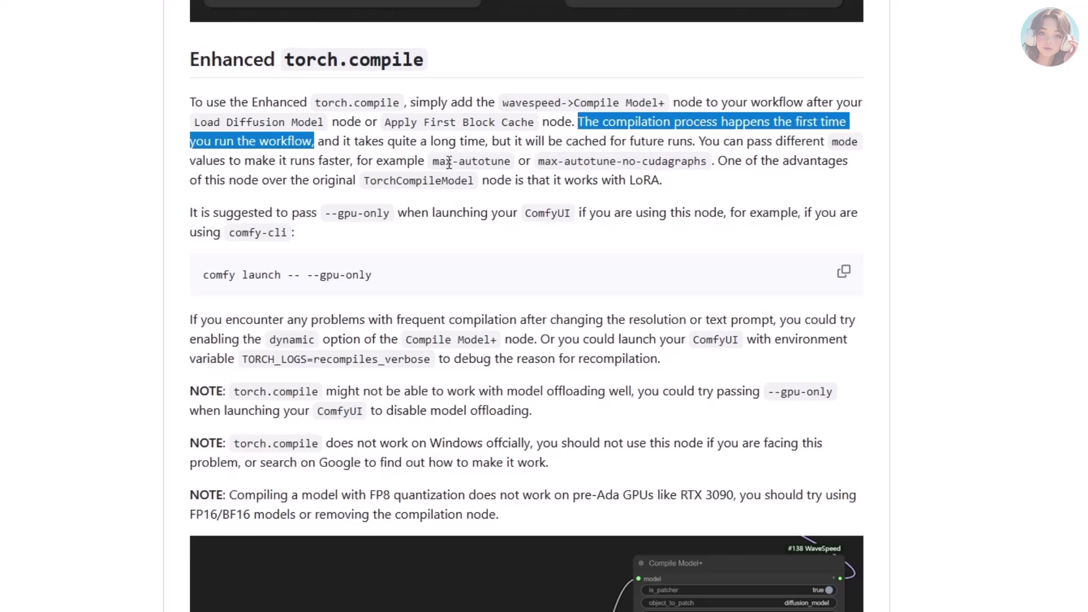
pyautogui.moveTo(340, 142); pyautogui.dragTo(698, 144)
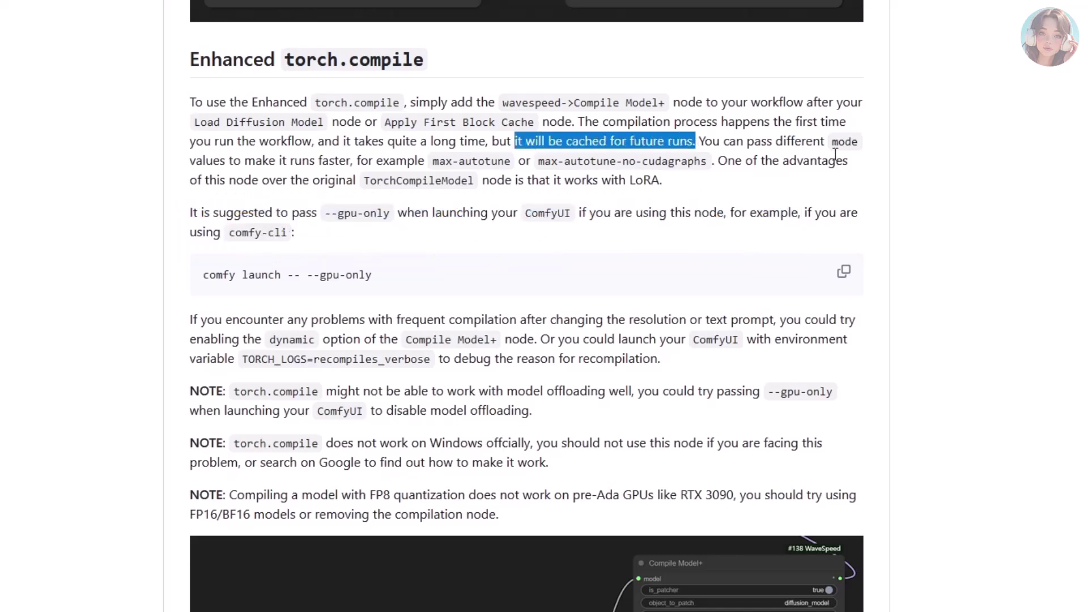
pyautogui.scroll(-8, 948, 159)
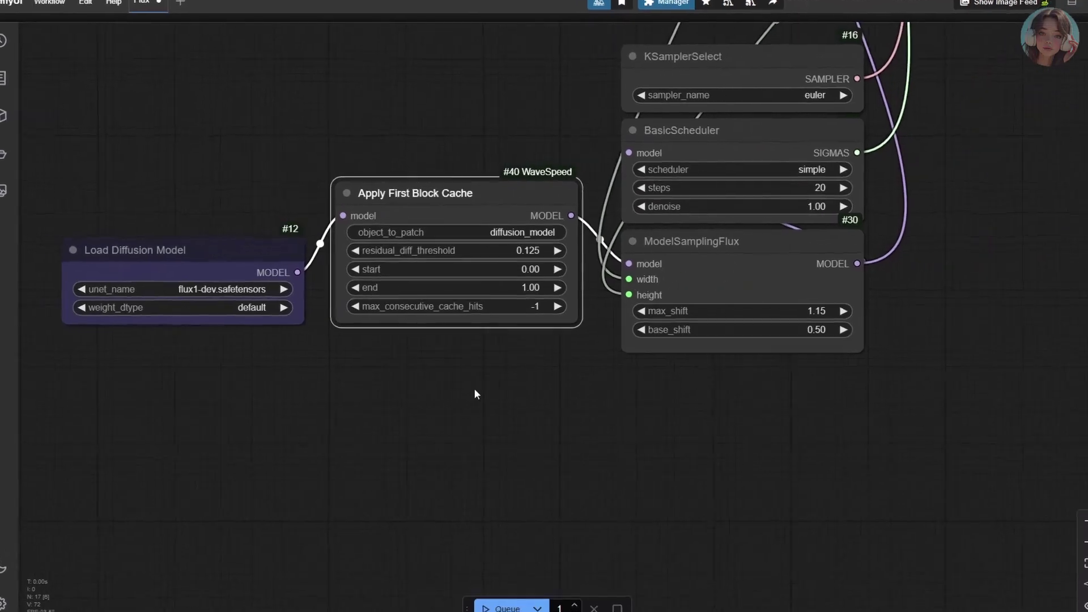
# Add WaveSpeed's Compile Model+ node below ModelSamplingFlux and spread Load Diffusion Model and Apply First Block Cache away from it to make room
pyautogui.doubleClick(618, 397)
pyautogui.write('compile')
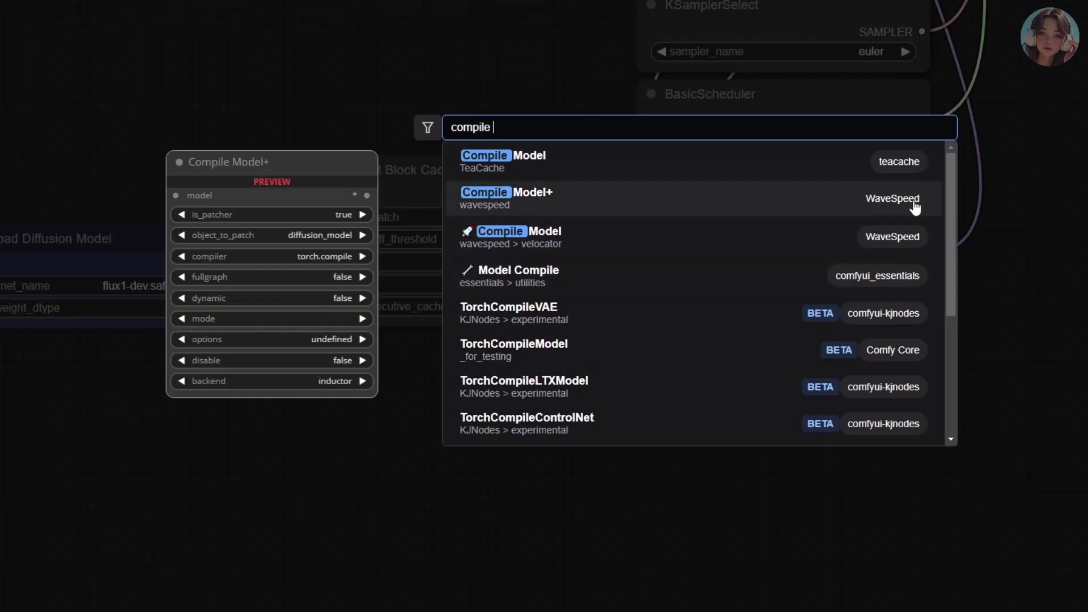
pyautogui.click(558, 199)
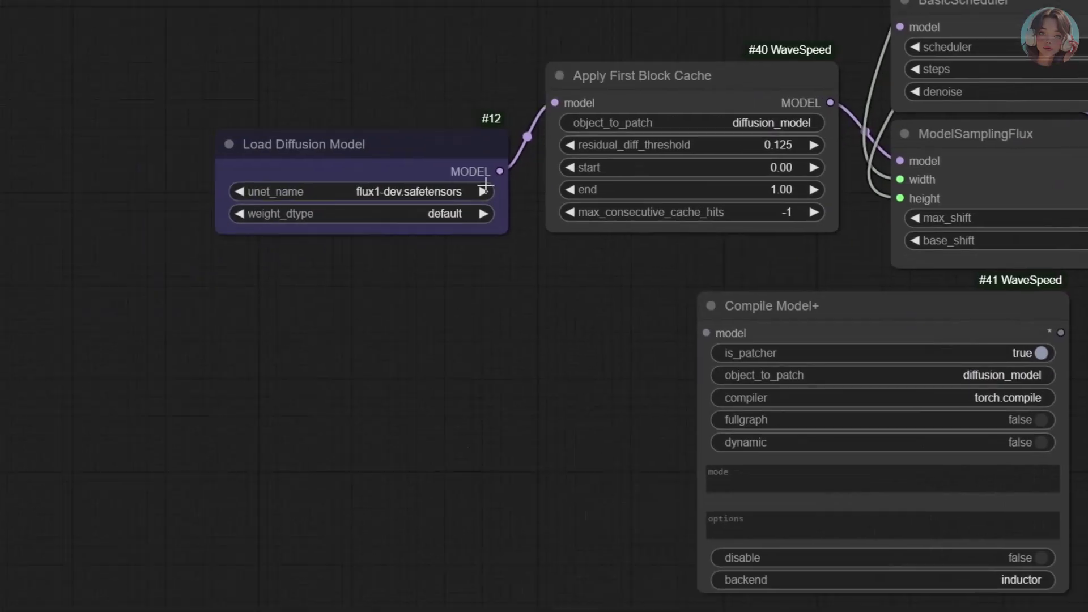
pyautogui.moveTo(338, 166); pyautogui.dragTo(109, 219)
pyautogui.moveTo(675, 92); pyautogui.dragTo(484, 113)
pyautogui.moveTo(846, 299); pyautogui.dragTo(805, 297)
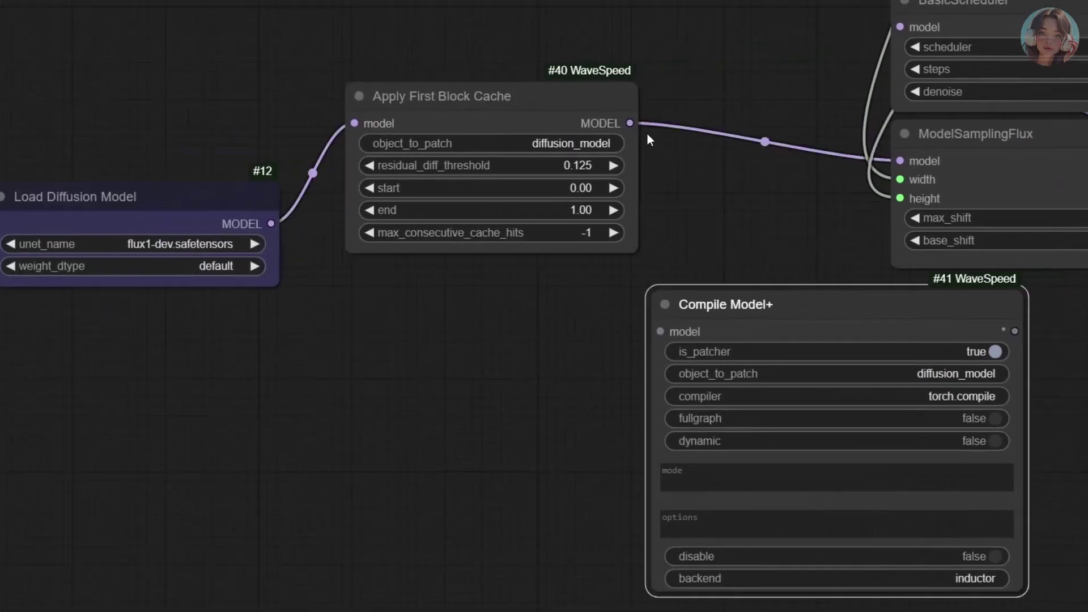
# Connect Apply First Block Cache through Compile Model+ to the ModelSamplingFlux model input and tidy the positions of the nodes
pyautogui.moveTo(630, 123); pyautogui.dragTo(660, 331)
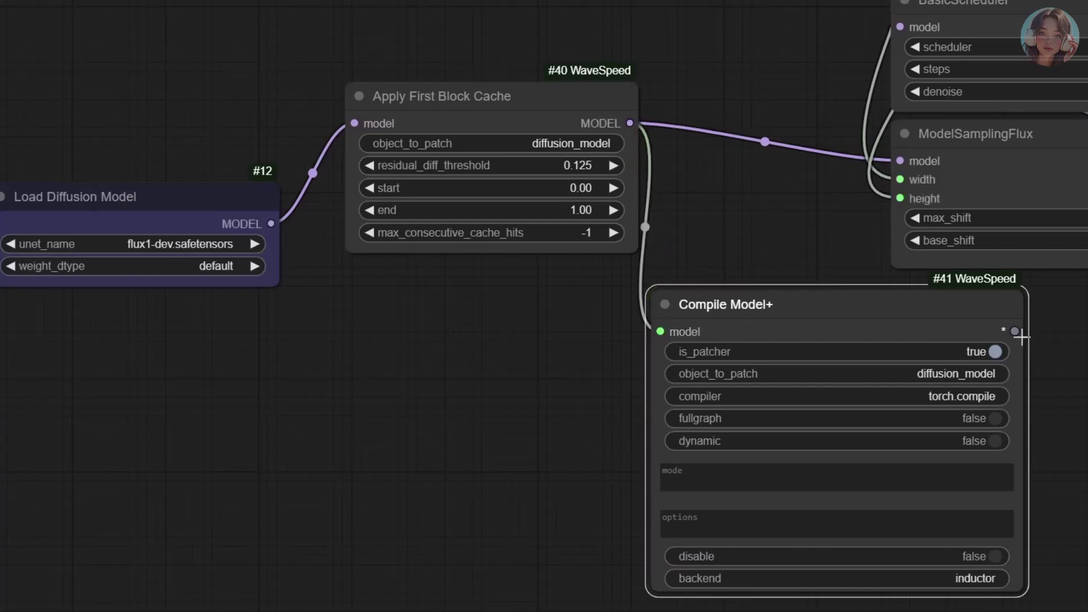
pyautogui.moveTo(1015, 332); pyautogui.dragTo(906, 165)
pyautogui.moveTo(785, 197); pyautogui.dragTo(766, 171)
pyautogui.moveTo(593, 80); pyautogui.dragTo(560, 55)
pyautogui.moveTo(799, 278); pyautogui.dragTo(688, 280)
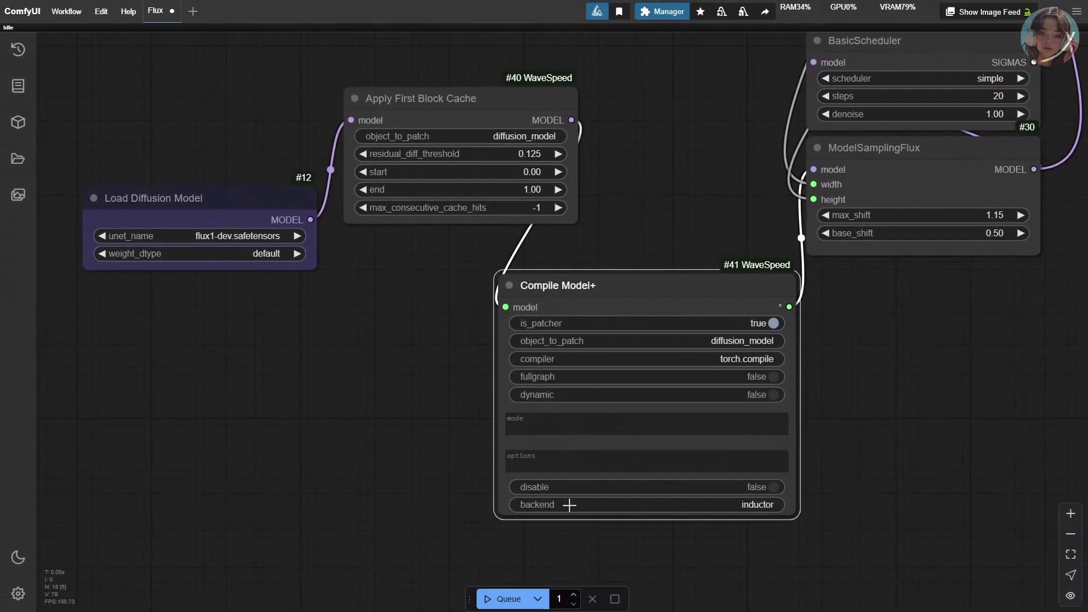
# Queue the Flux workflow to generate an image with both Apply First Block Cache and Compile Model+ in the chain
pyautogui.click(508, 599)
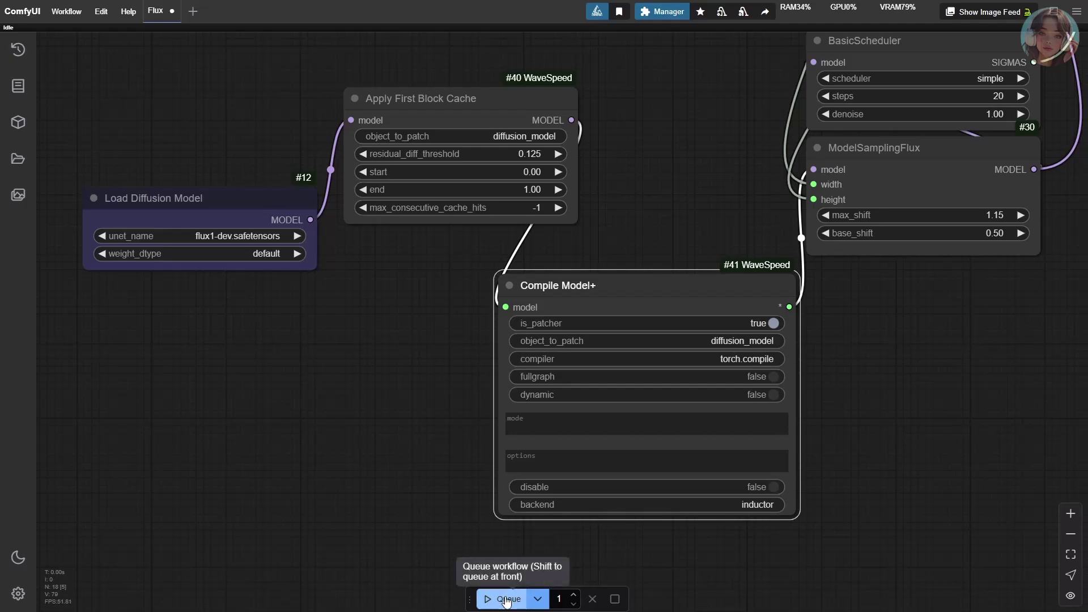
pyautogui.click(876, 436)
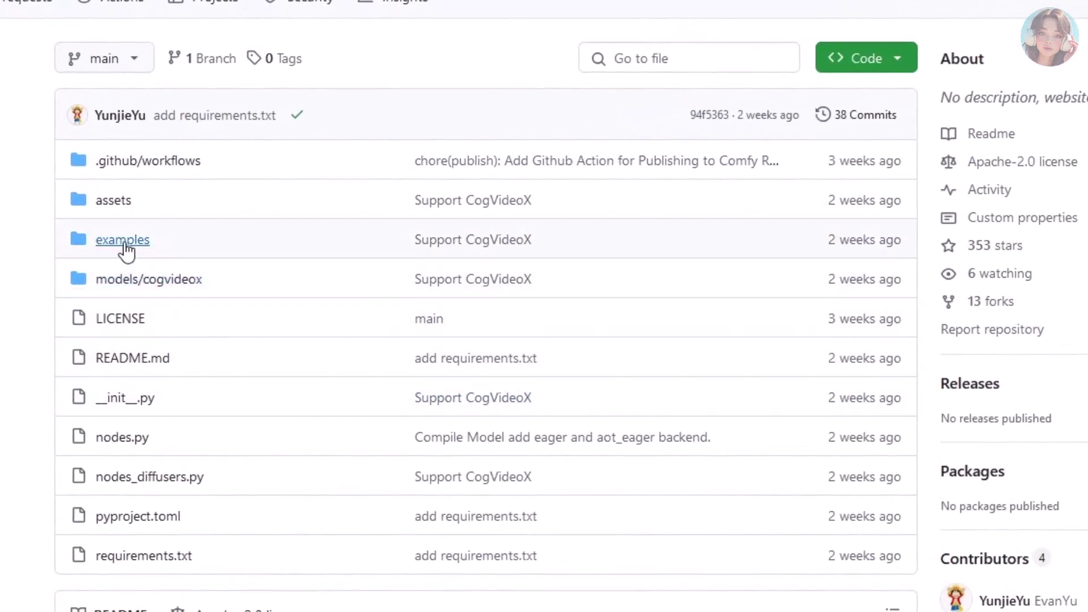
# Open the examples folder of the ComfyUI-TeaCache repository and review which models its sample workflow files cover
pyautogui.click(123, 243)
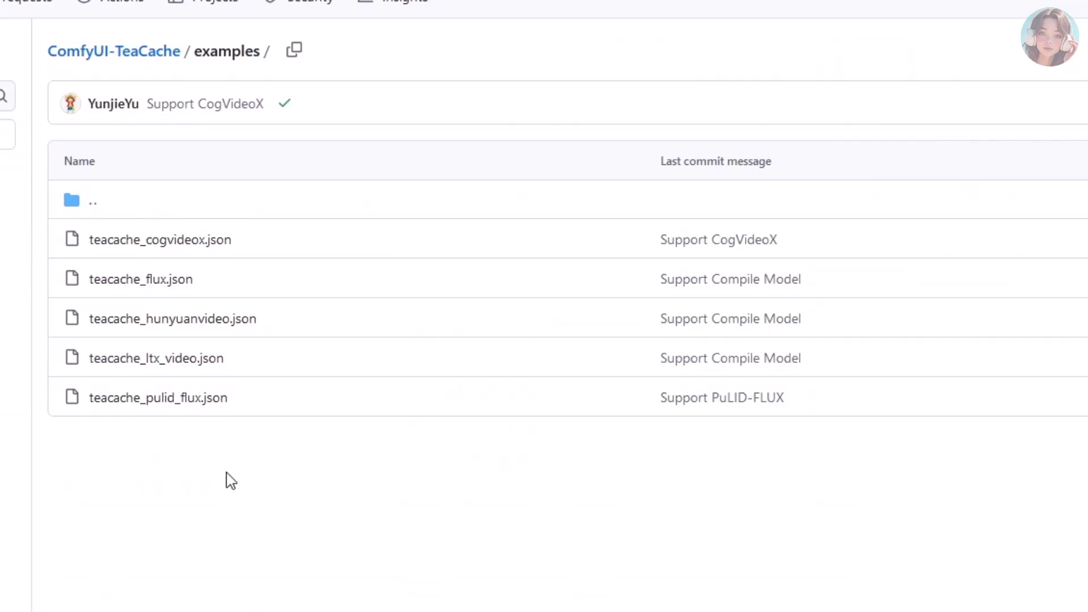
pyautogui.moveTo(195, 279); pyautogui.dragTo(97, 281)
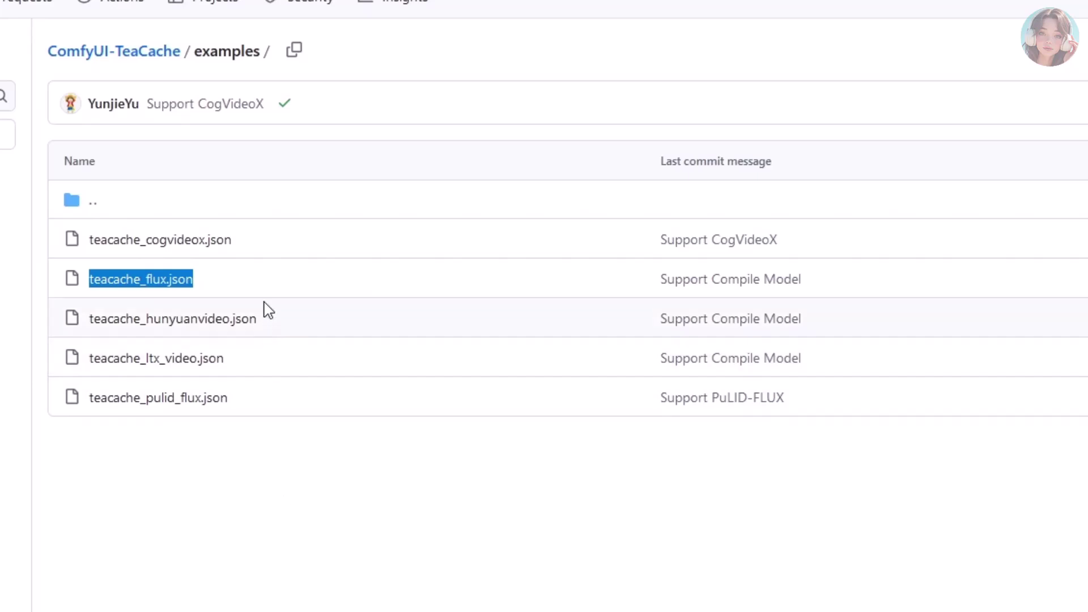
pyautogui.moveTo(243, 259); pyautogui.dragTo(95, 243)
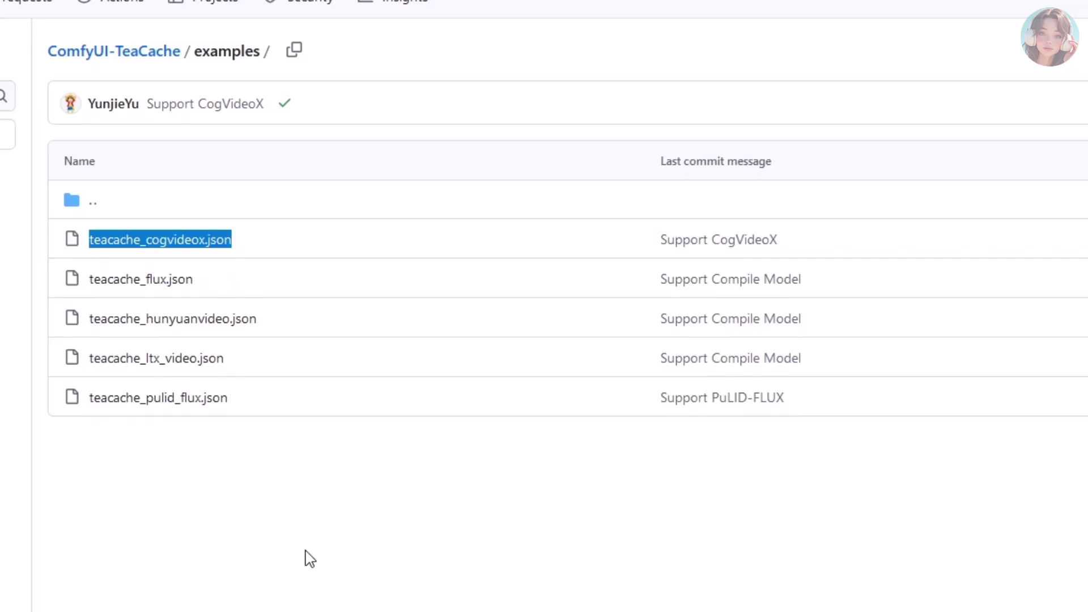
pyautogui.moveTo(257, 319); pyautogui.dragTo(92, 323)
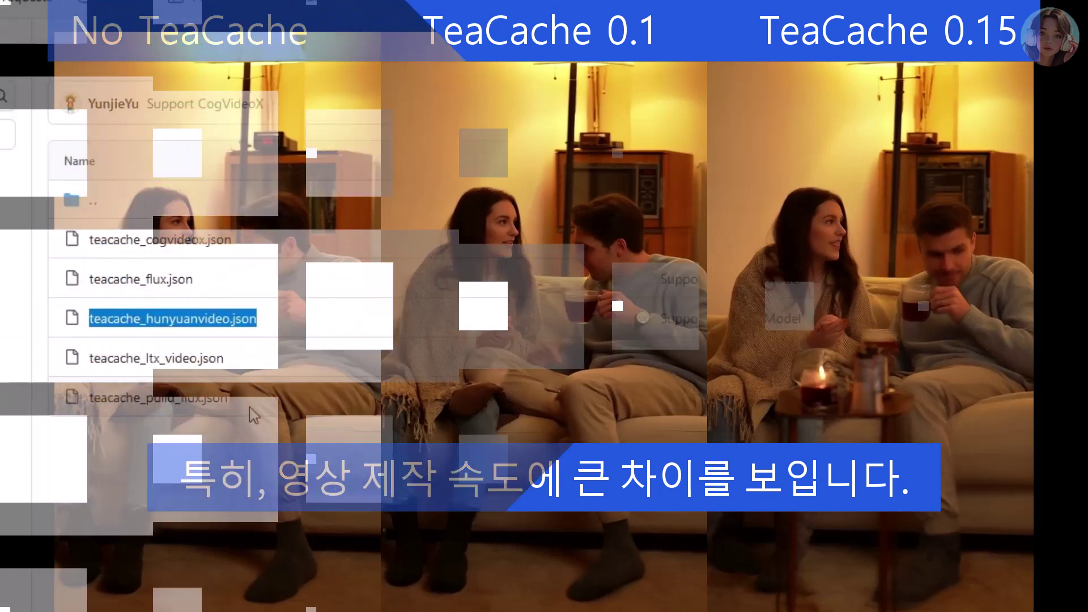
pyautogui.moveTo(228, 397); pyautogui.dragTo(83, 419)
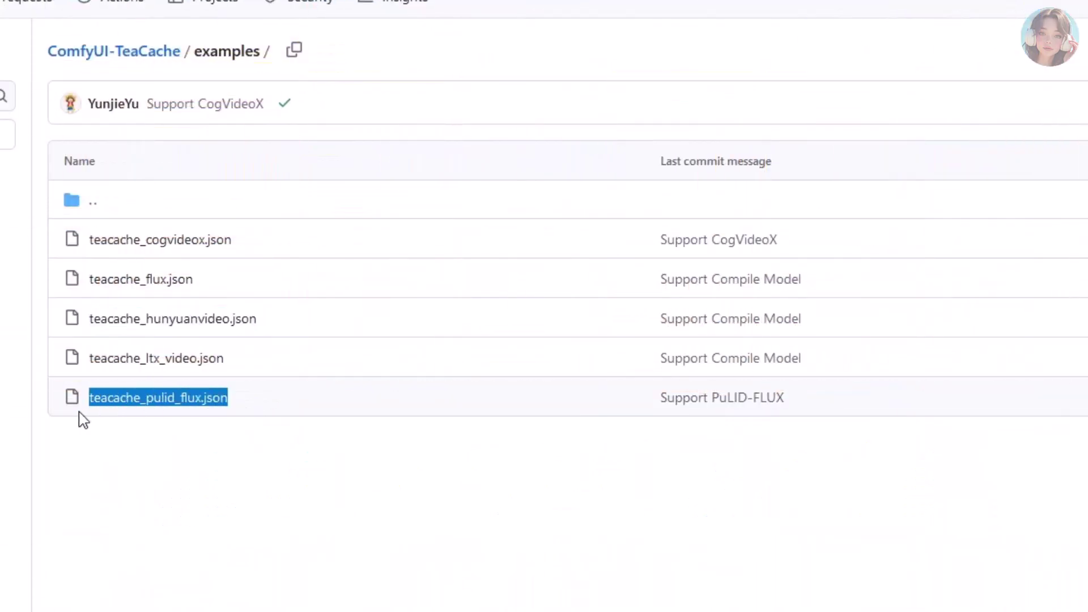
pyautogui.moveTo(237, 361); pyautogui.dragTo(91, 357)
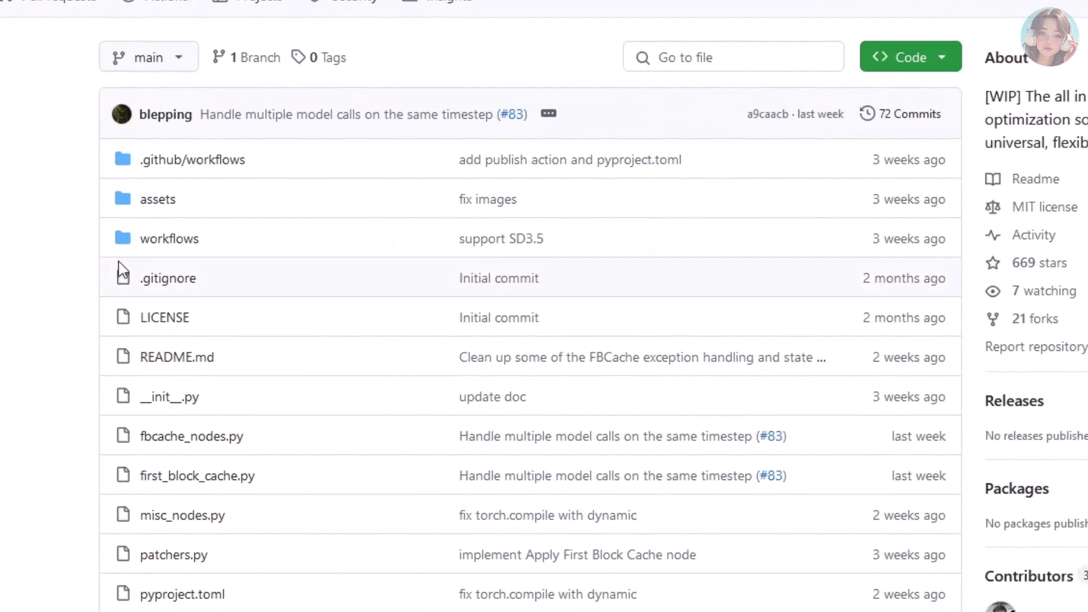
# Open the workflows folder of the Comfy-WaveSpeed repository and review which models its sample workflow files cover
pyautogui.click(177, 241)
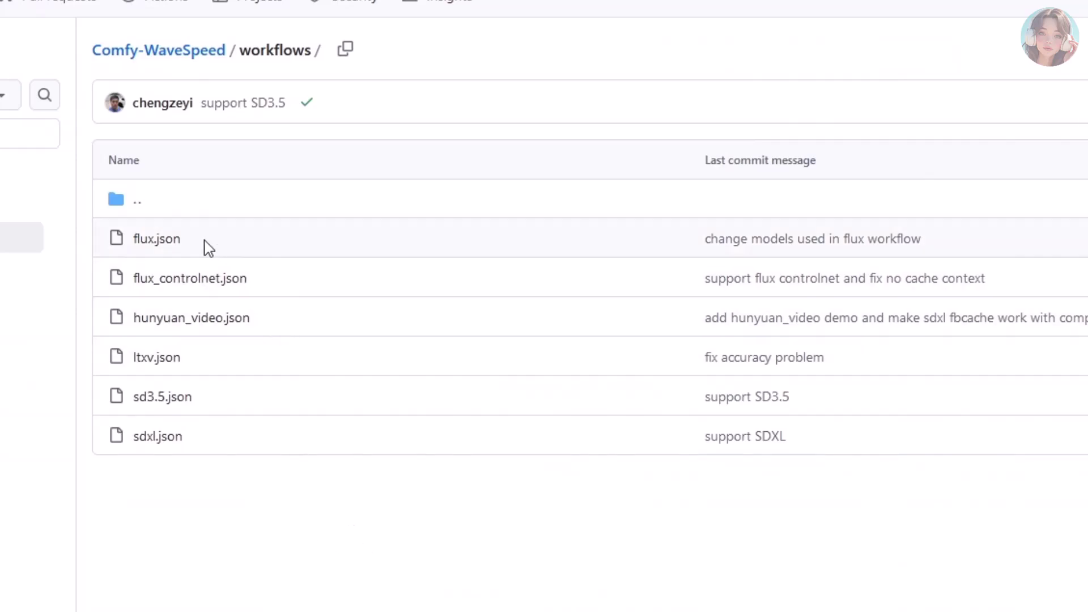
pyautogui.moveTo(207, 246); pyautogui.dragTo(133, 239)
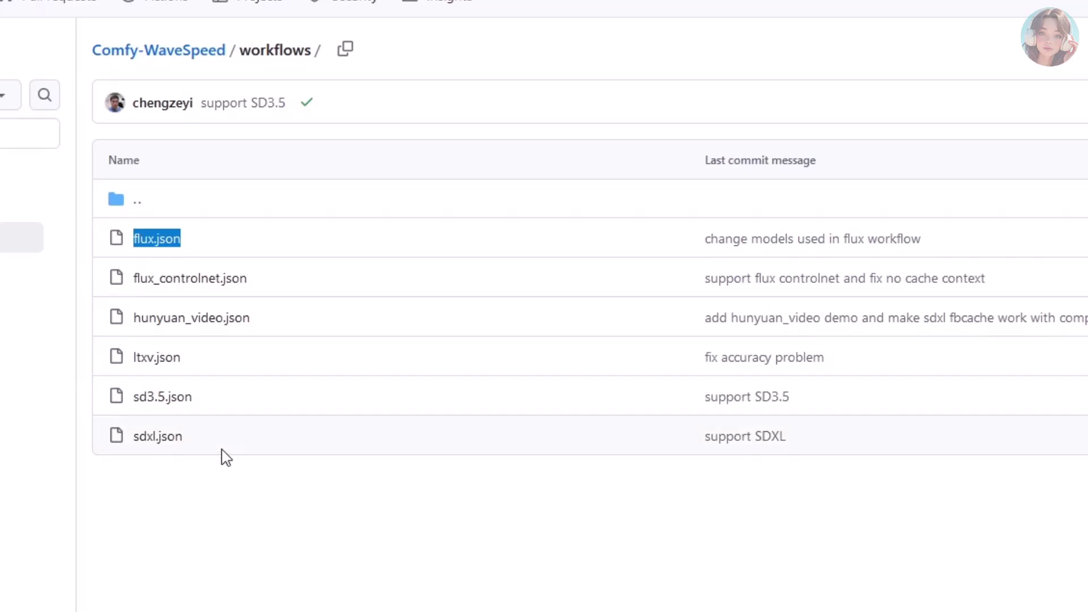
pyautogui.moveTo(187, 440); pyautogui.dragTo(124, 442)
pyautogui.moveTo(232, 404); pyautogui.dragTo(134, 408)
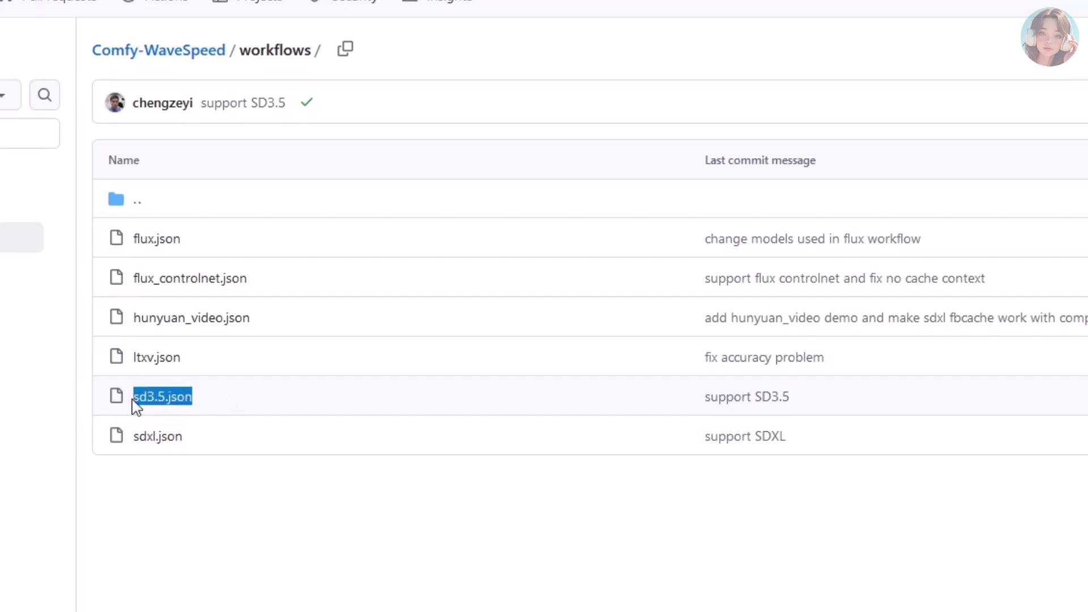
pyautogui.moveTo(218, 366); pyautogui.dragTo(126, 365)
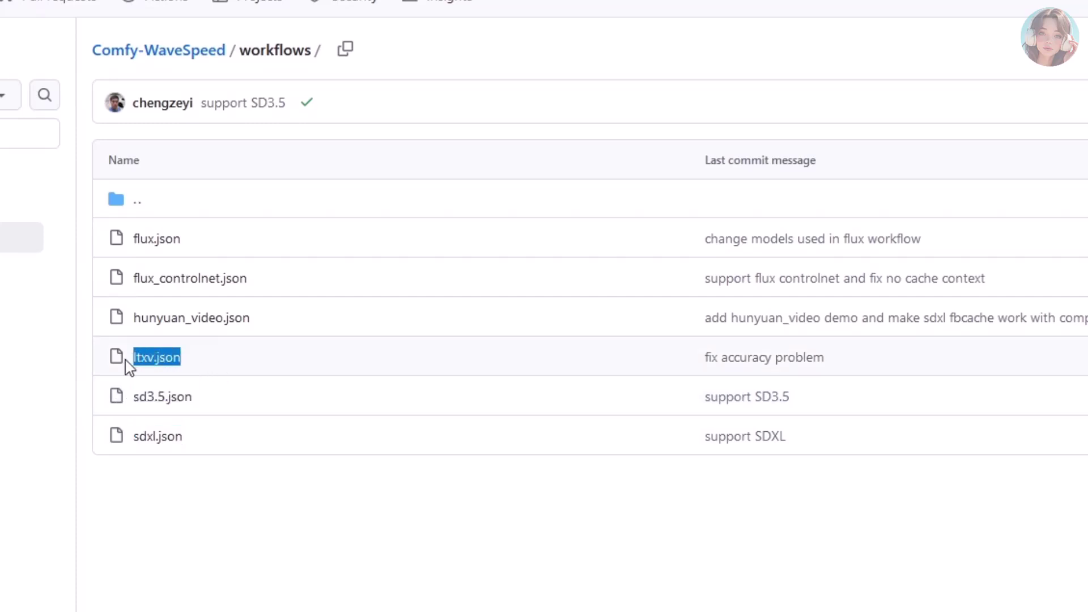
pyautogui.click(272, 324)
pyautogui.moveTo(268, 318); pyautogui.dragTo(135, 316)
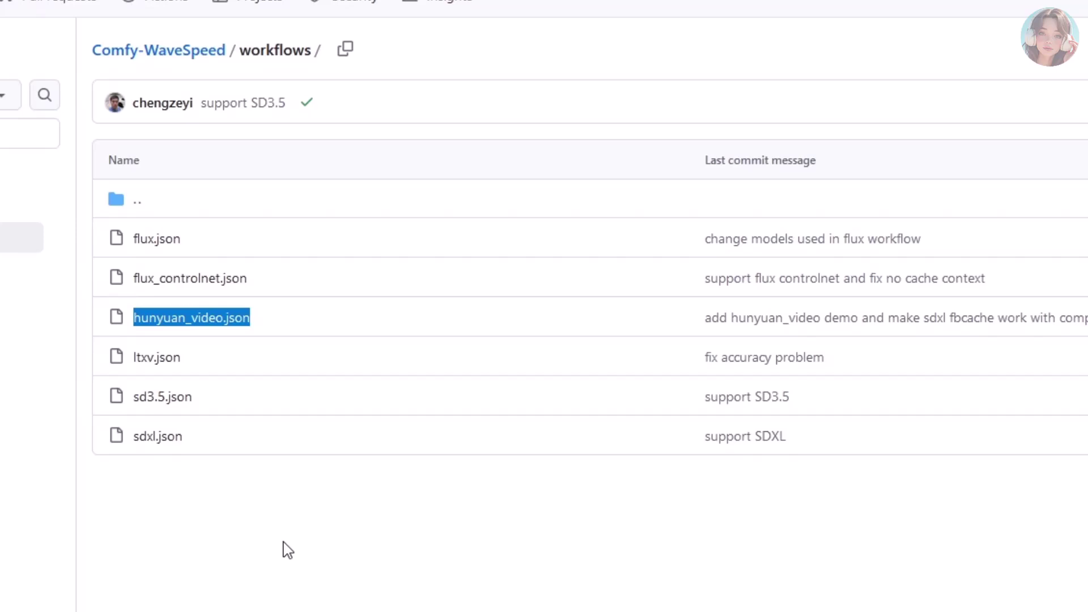
pyautogui.moveTo(279, 290); pyautogui.dragTo(134, 293)
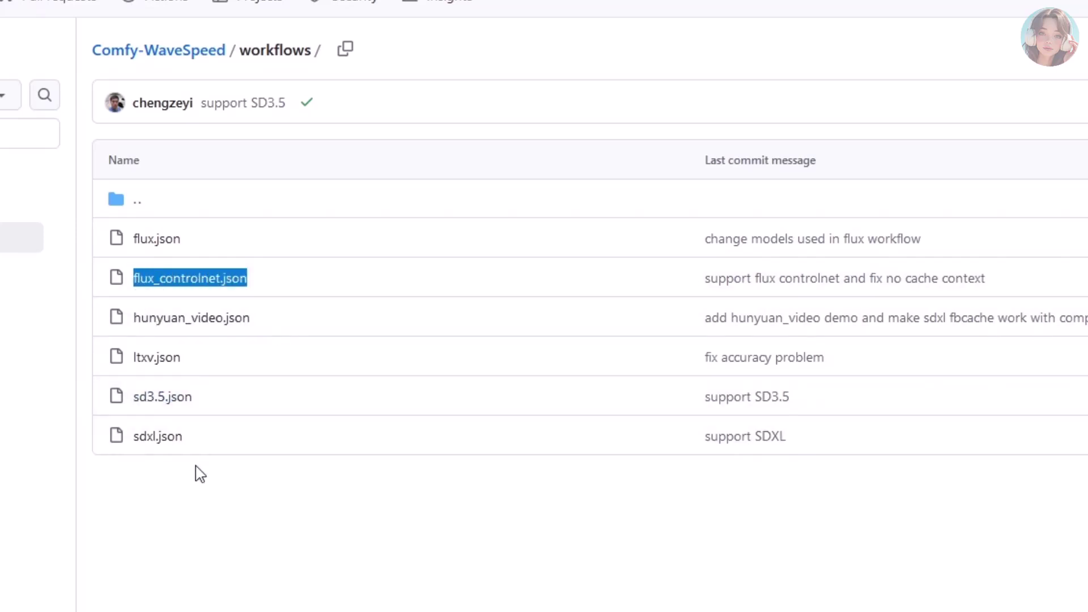